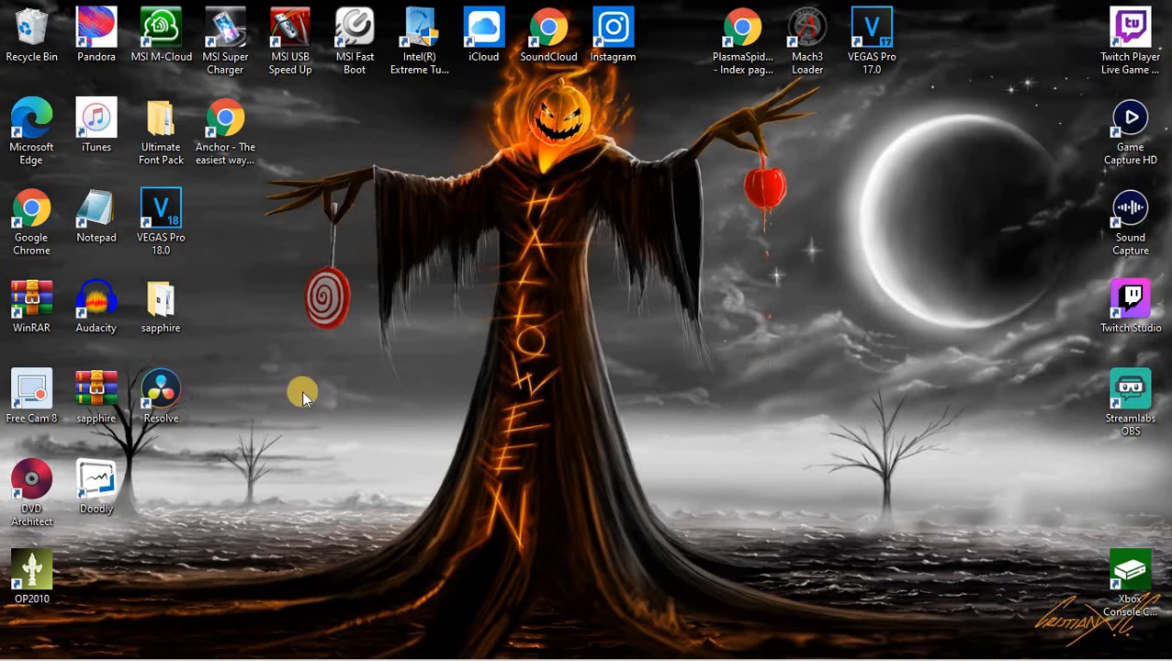
Step: Launch VEGAS Pro 18.0 in a maximized window and switch to the window layout that includes the Master Bus
left_click(177, 236)
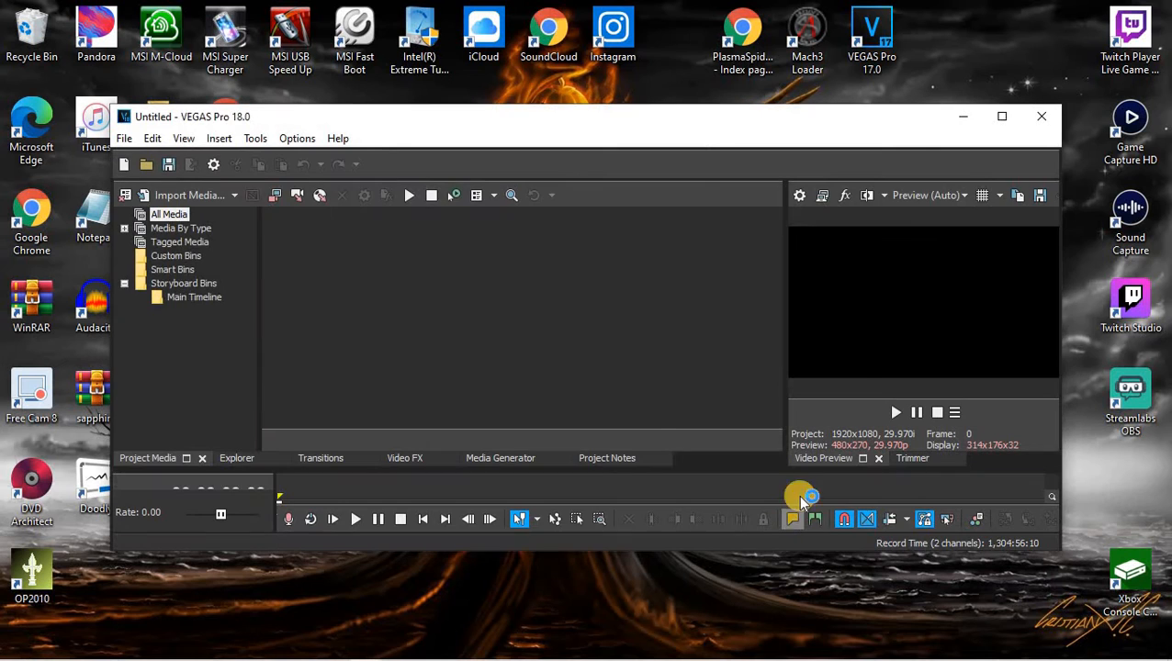
left_click(1003, 119)
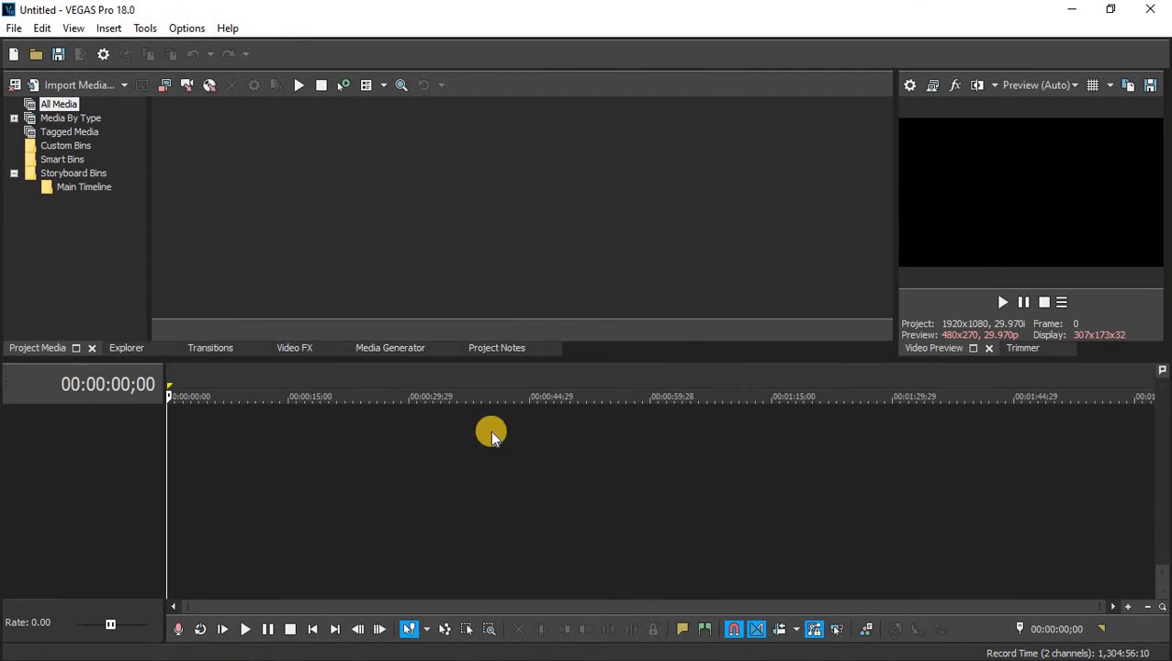
left_click(74, 28)
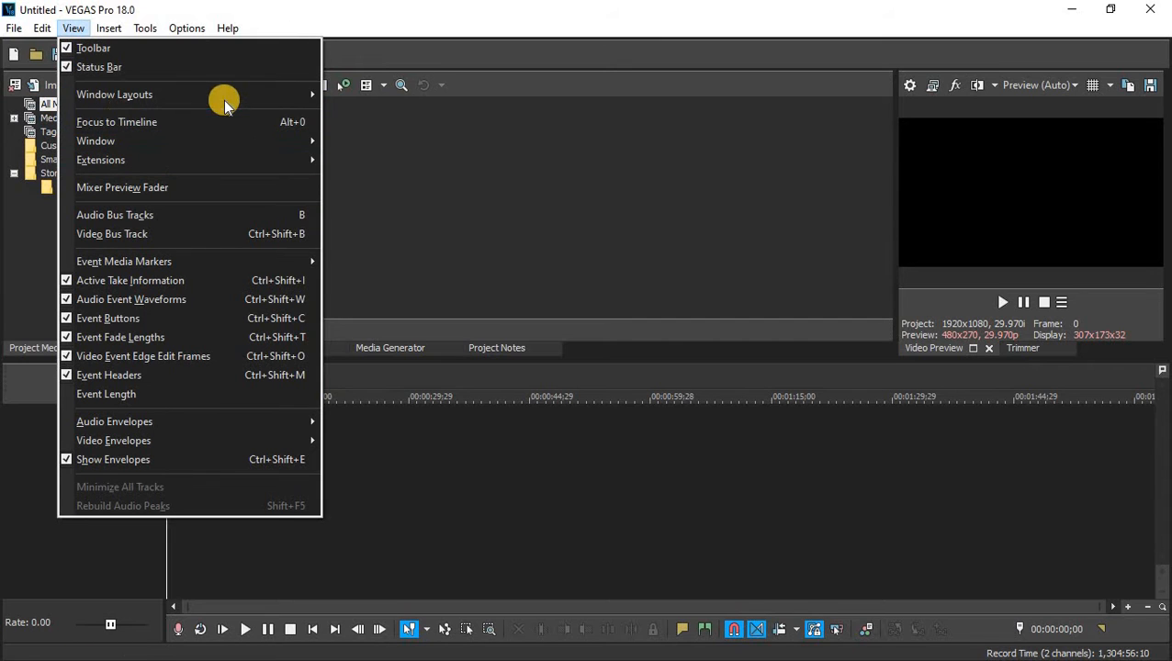
mouse_move(243, 97)
left_click(411, 178)
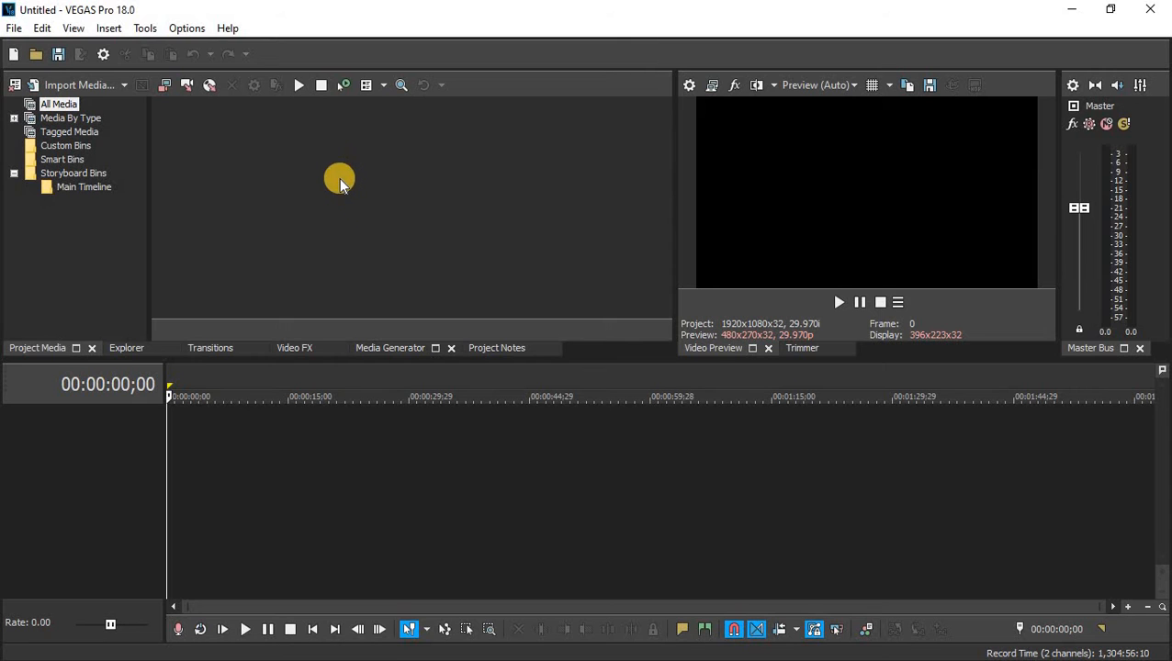
Step: Set the temporary files folder to Local Disk (G:) in the general preferences and apply the change
left_click(188, 29)
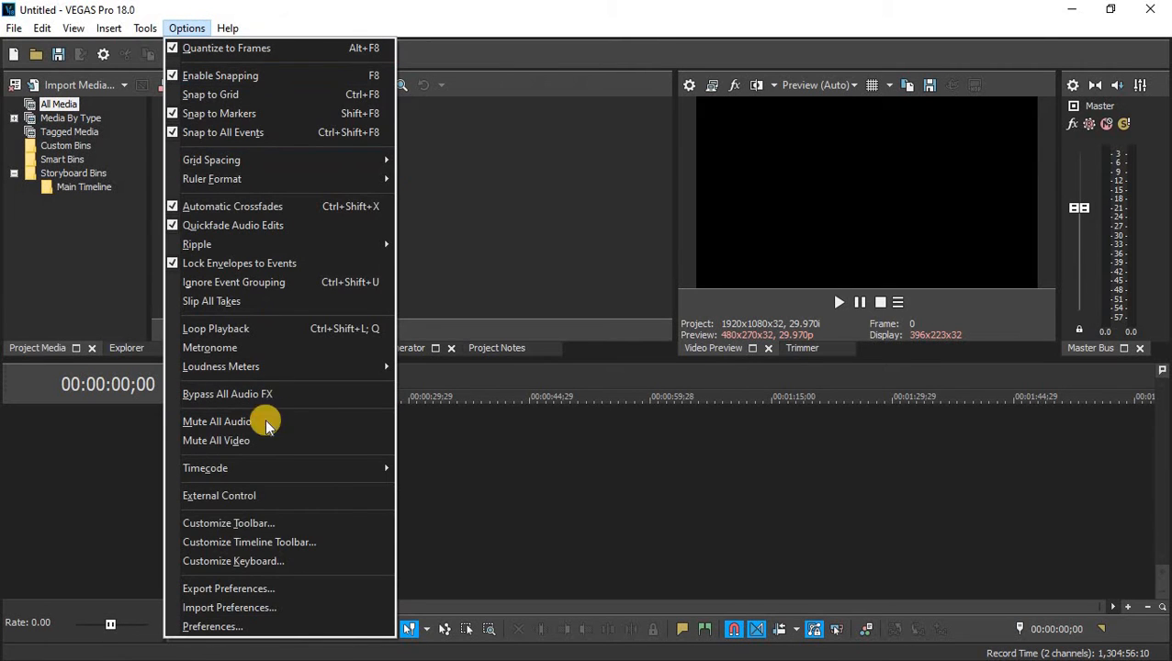
left_click(271, 627)
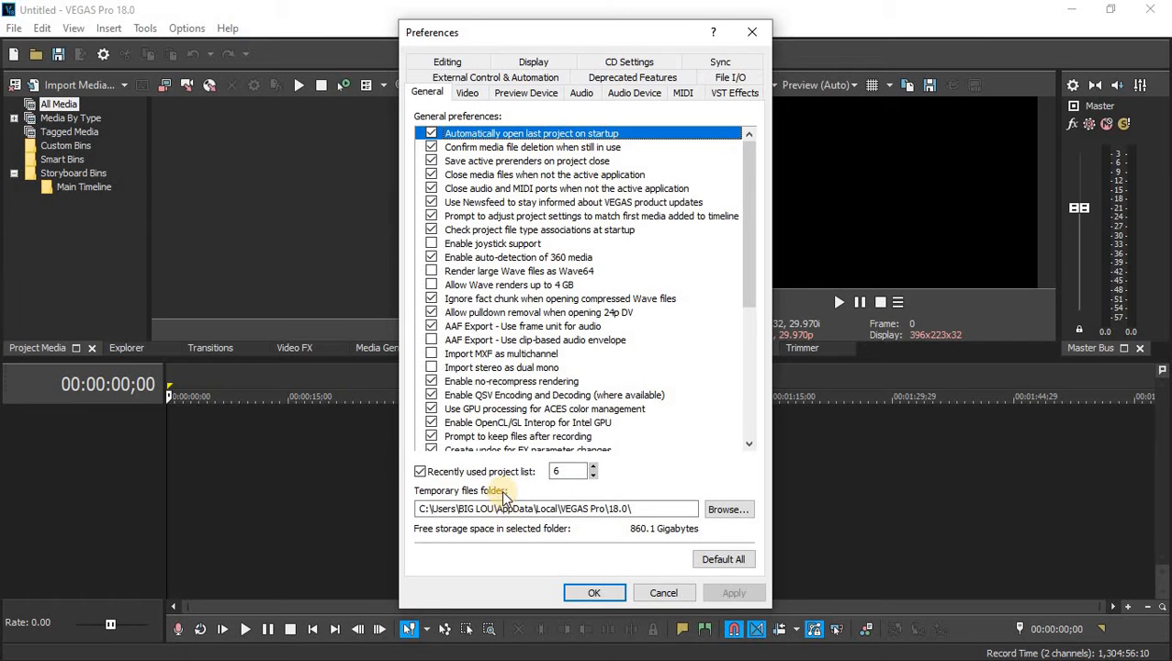
left_click(726, 510)
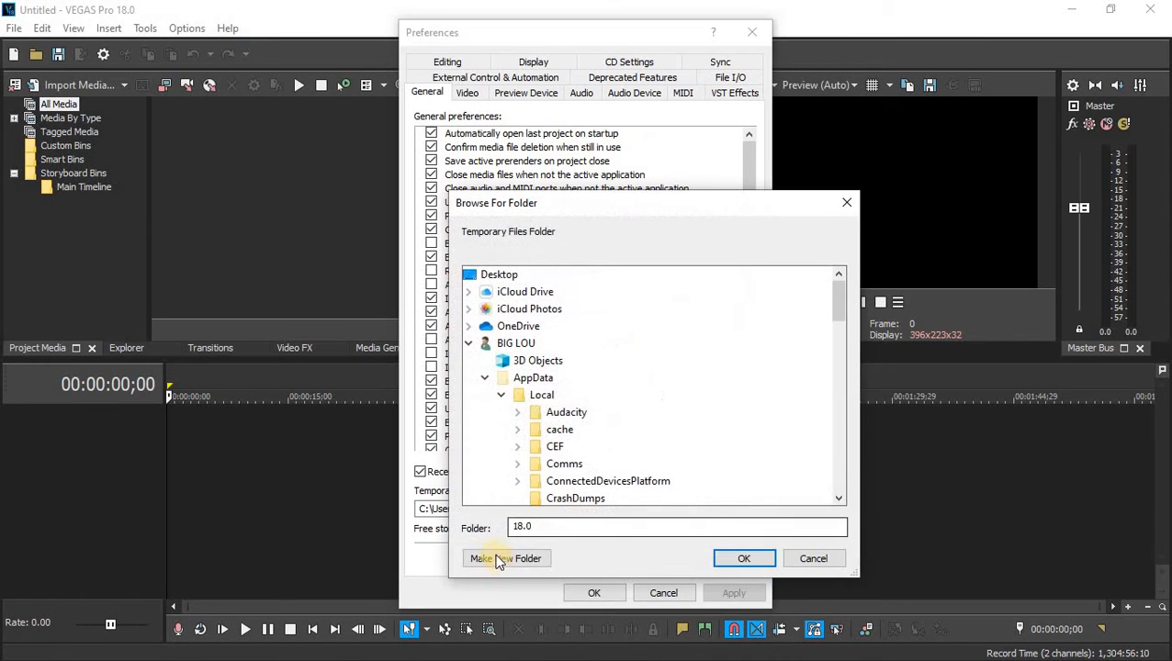
scroll(586, 395, "down", 9)
scroll(586, 456, "down", 7)
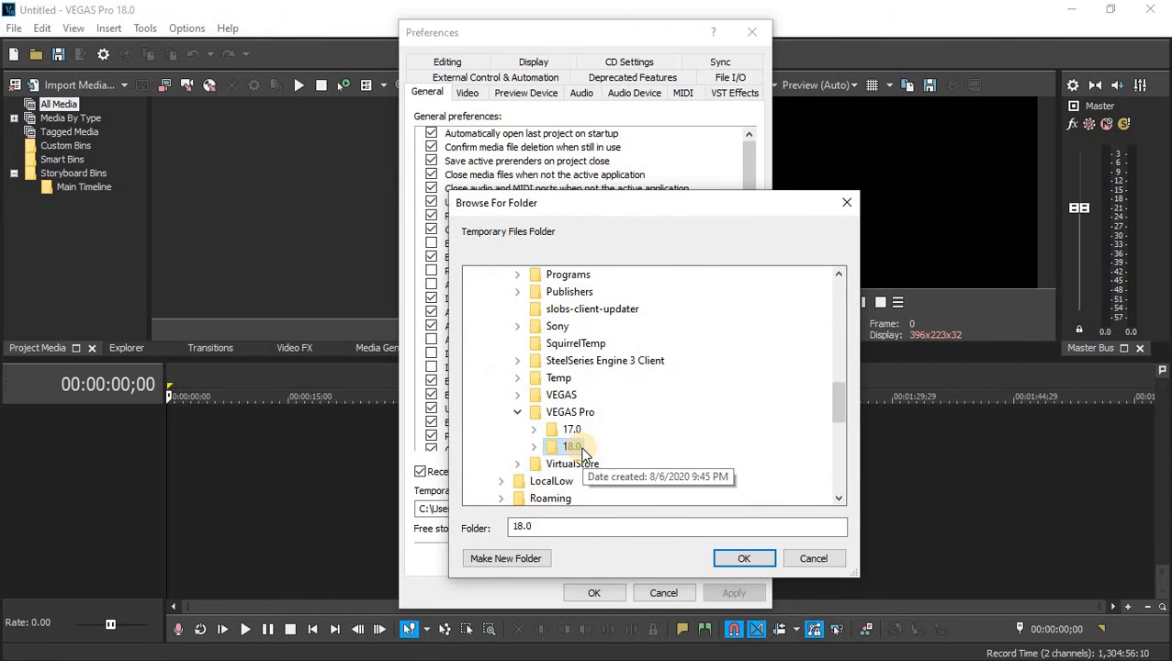
scroll(582, 454, "down", 3)
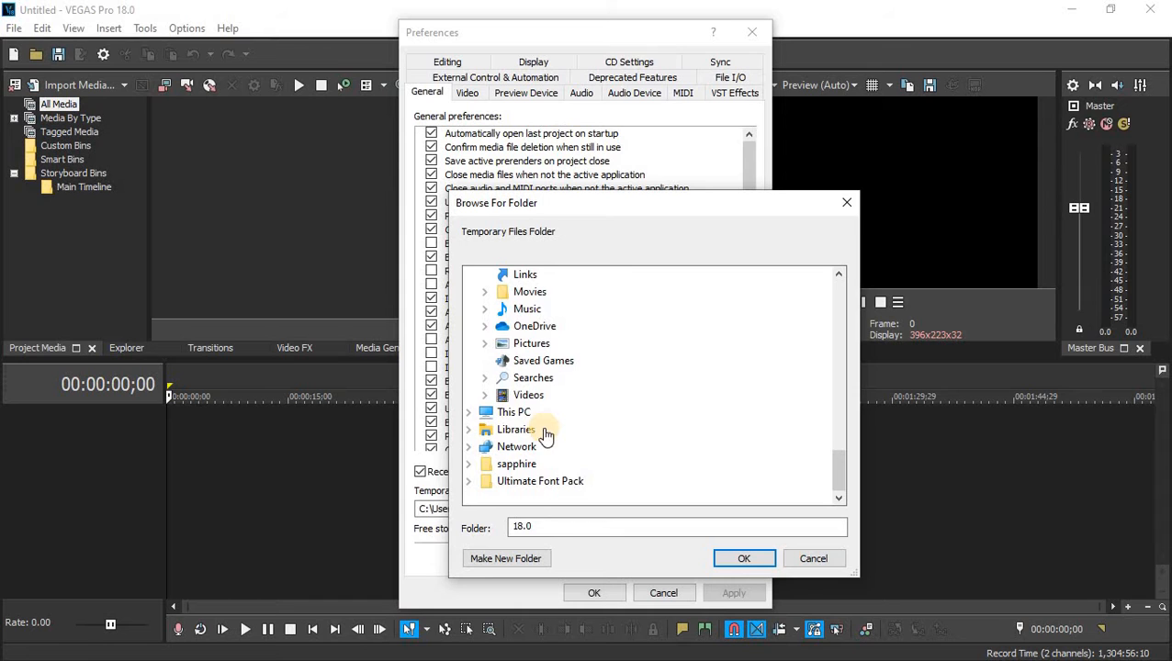
scroll(542, 429, "up", 2)
scroll(542, 429, "up", 10)
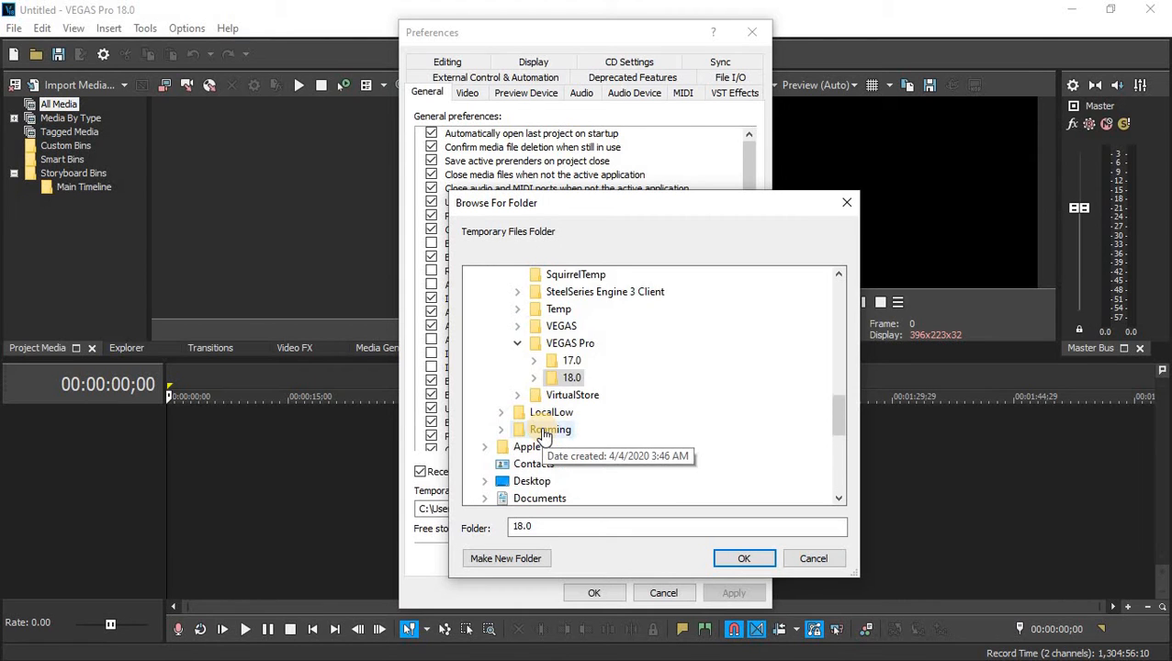
scroll(542, 429, "up", 9)
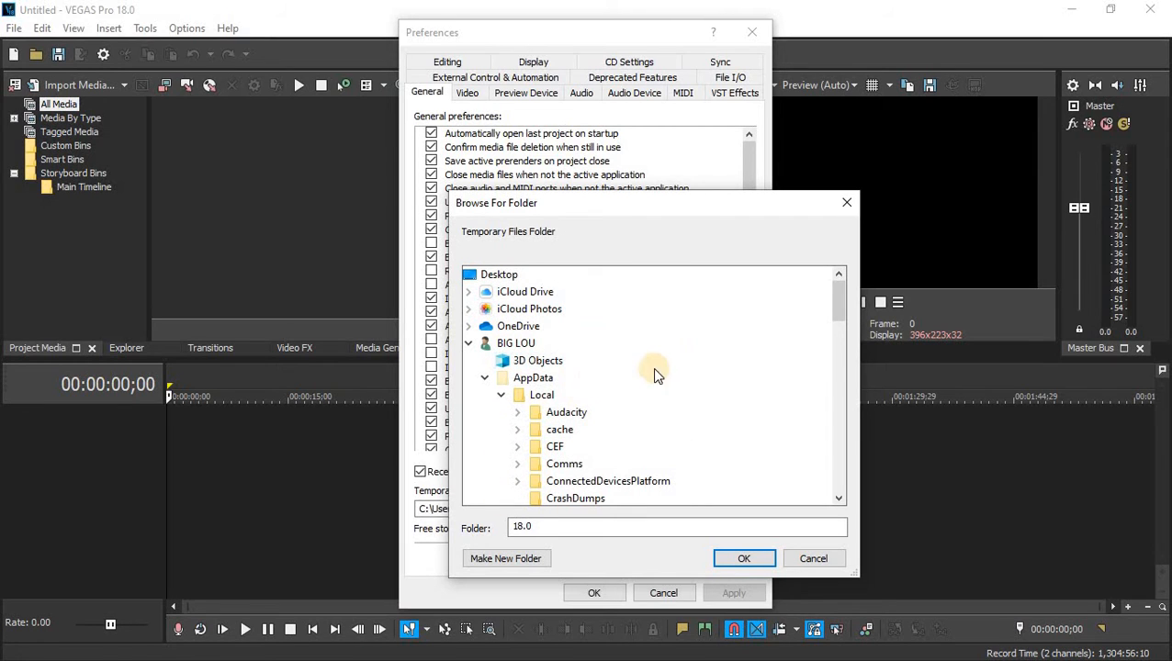
scroll(608, 422, "down", 6)
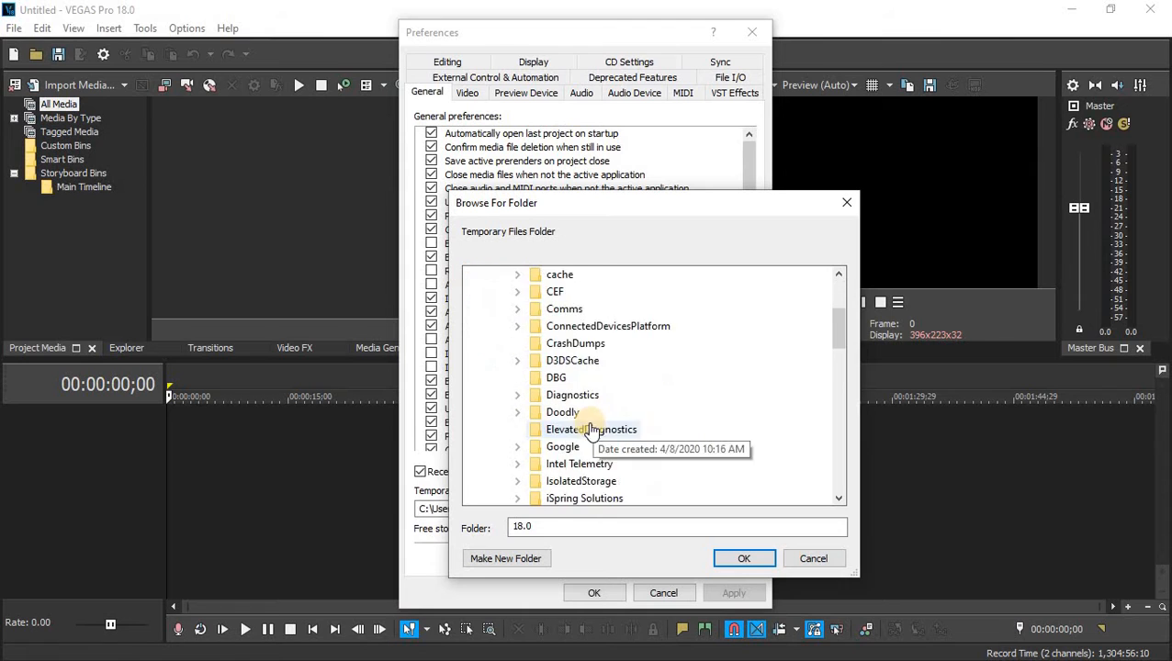
scroll(579, 446, "down", 6)
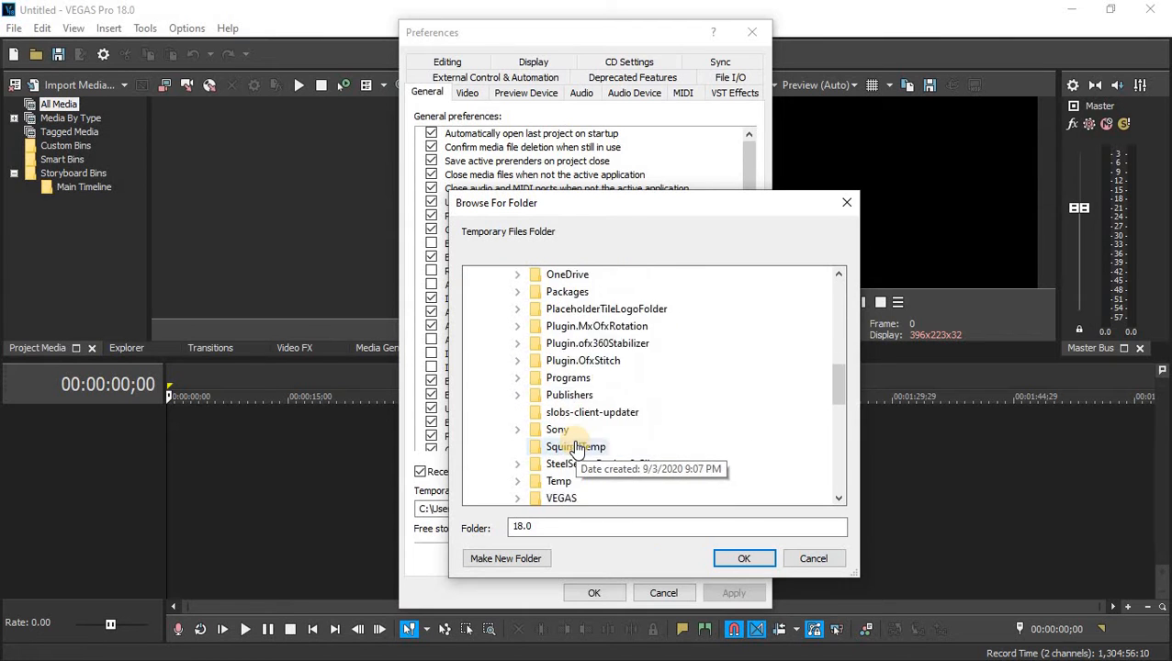
scroll(571, 450, "down", 4)
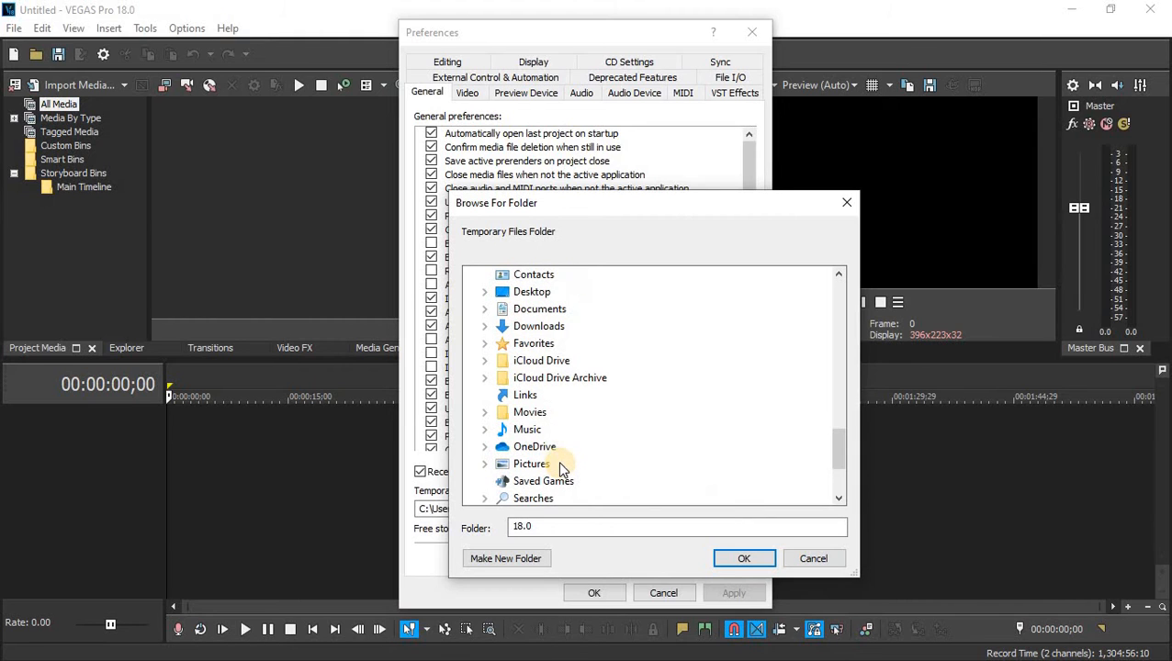
scroll(528, 464, "down", 3)
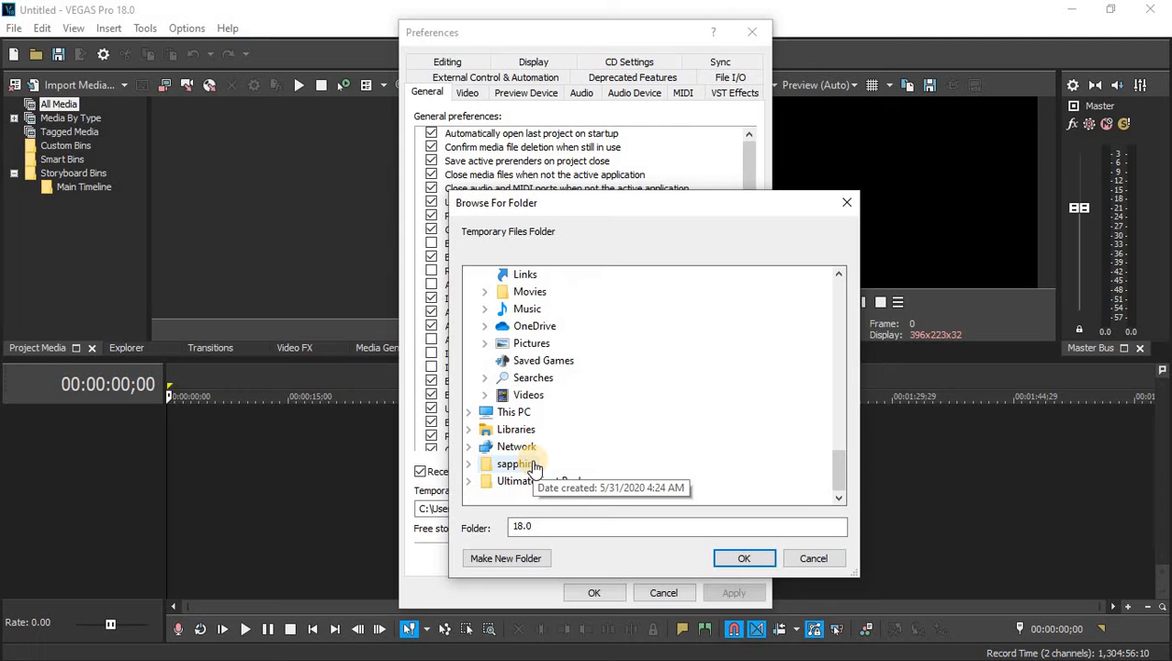
left_click(516, 413)
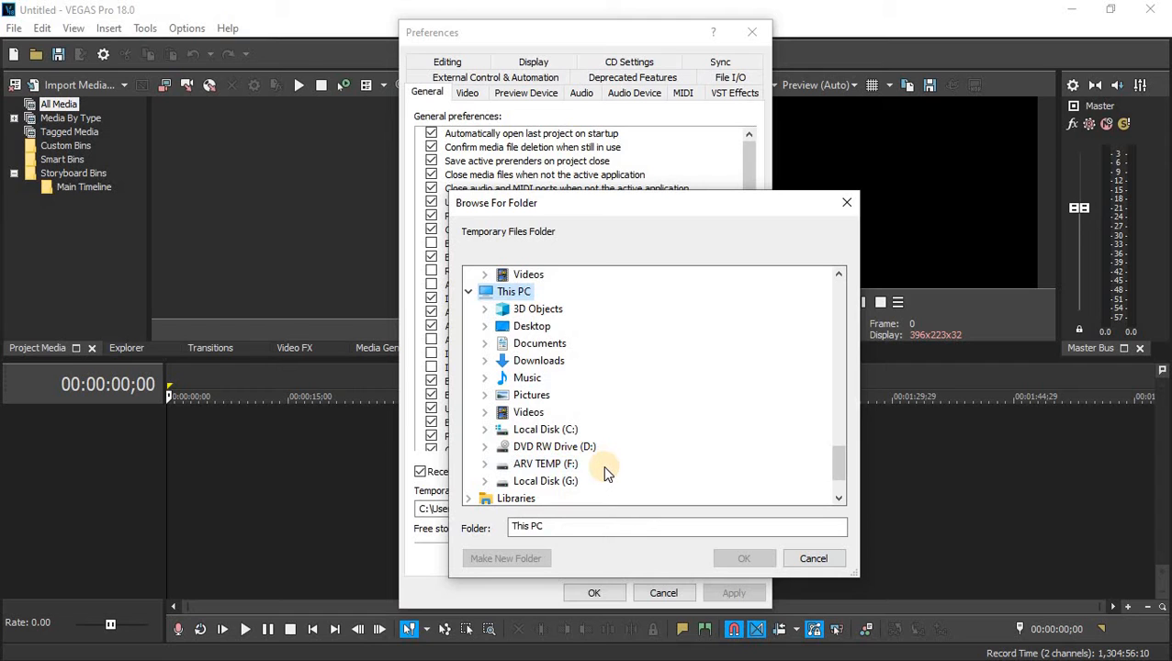
left_click(568, 478)
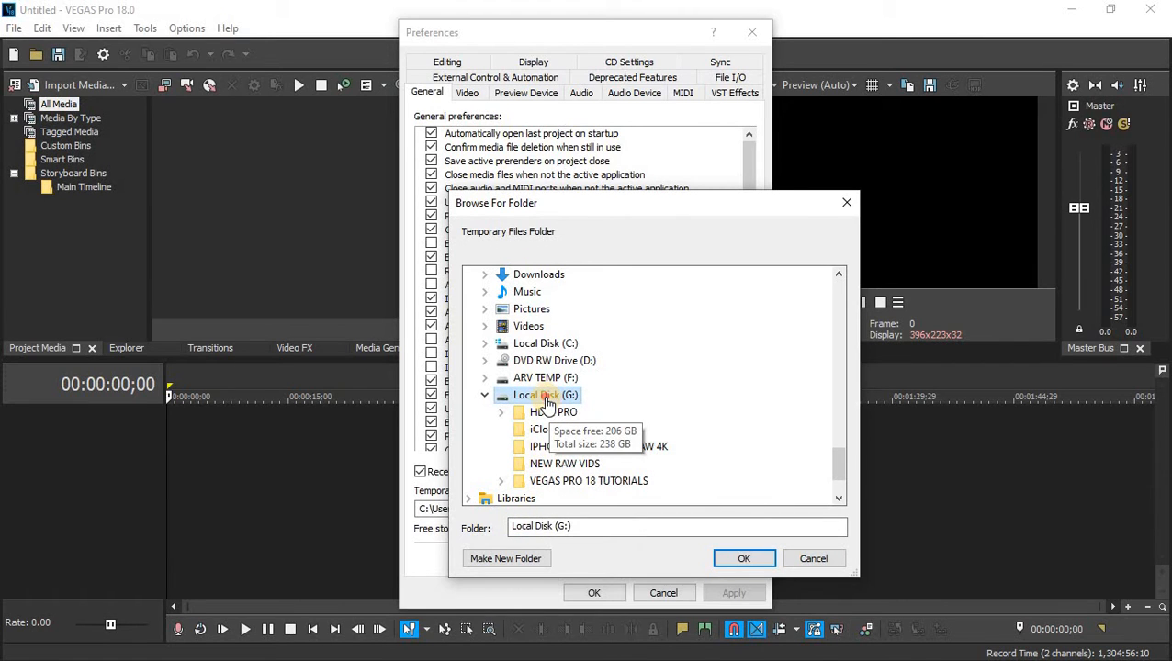
left_click(727, 559)
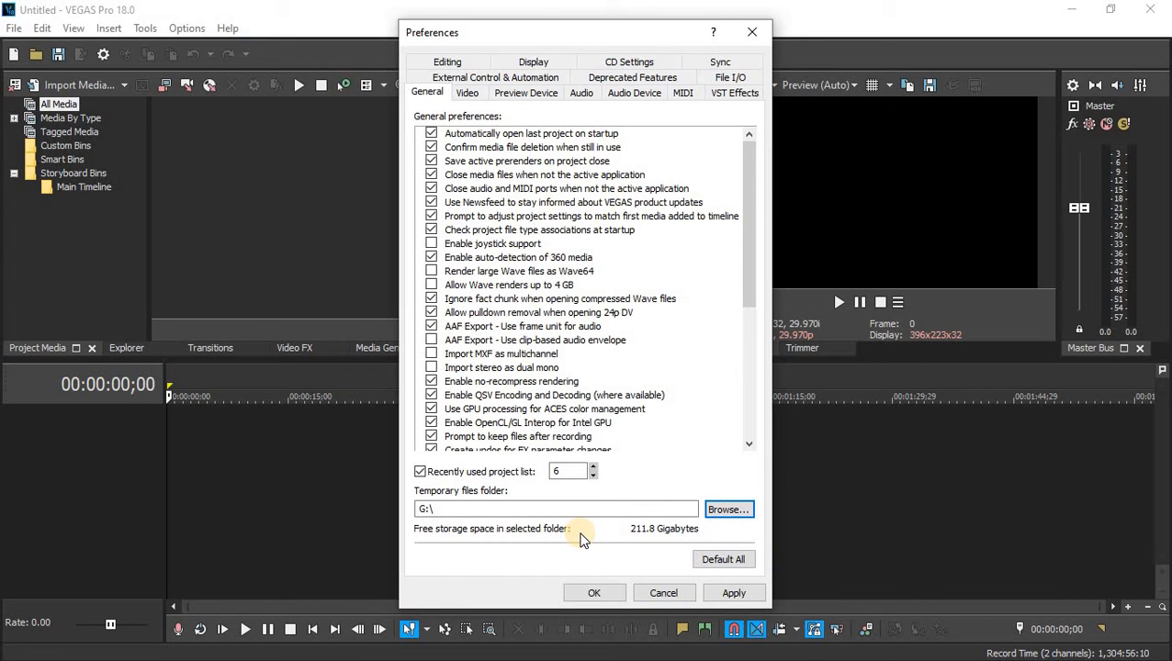
left_click(730, 594)
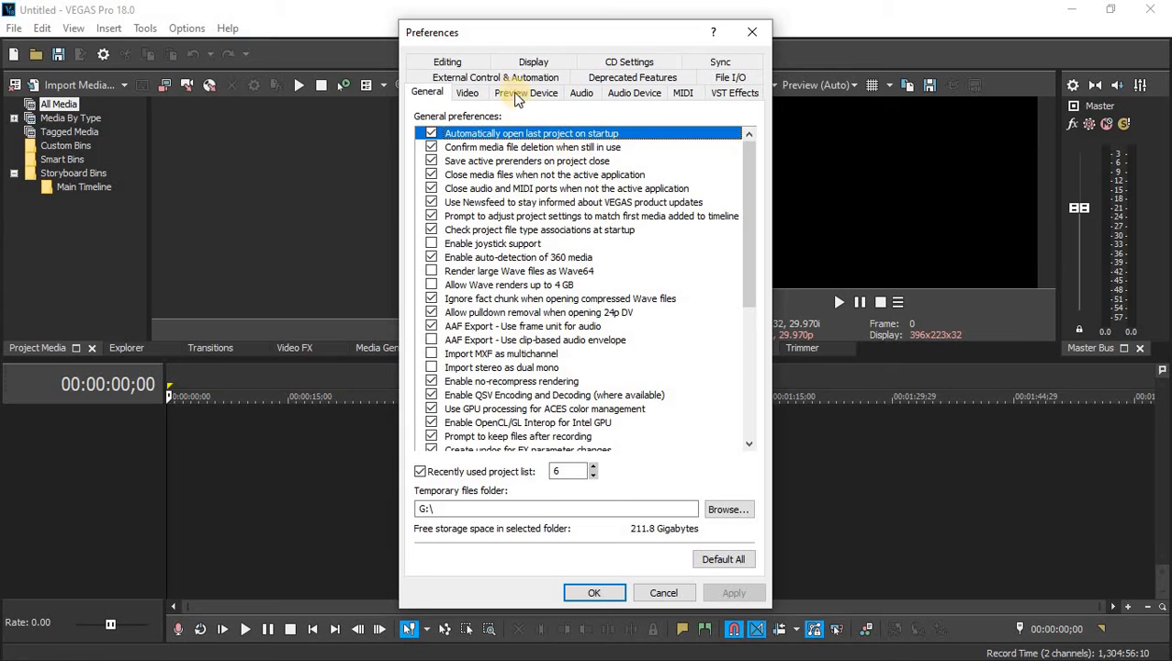
Step: Review the editing preferences and the full list of general preferences
left_click(447, 62)
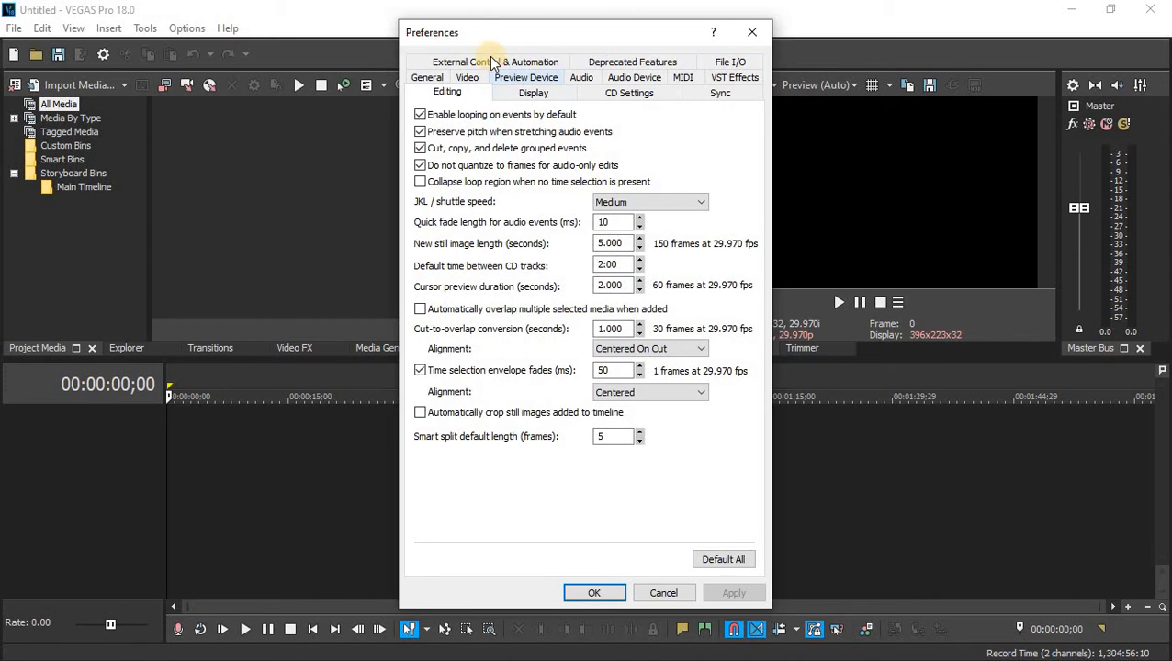
left_click(430, 77)
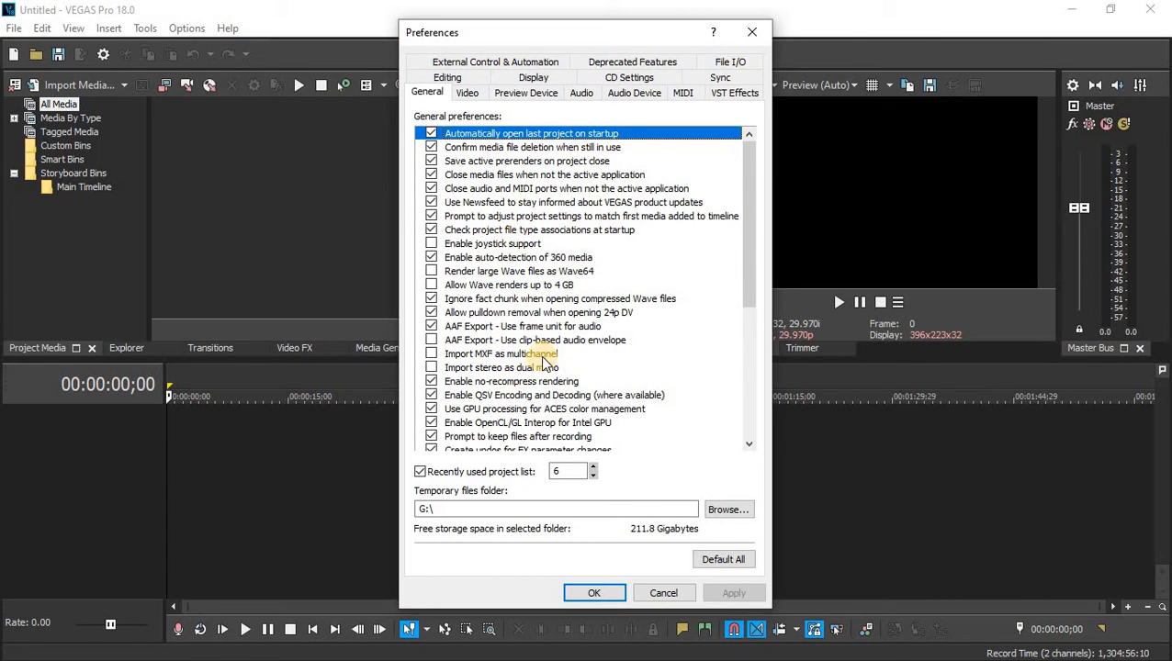
scroll(542, 361, "down", 2)
scroll(542, 361, "down", 3)
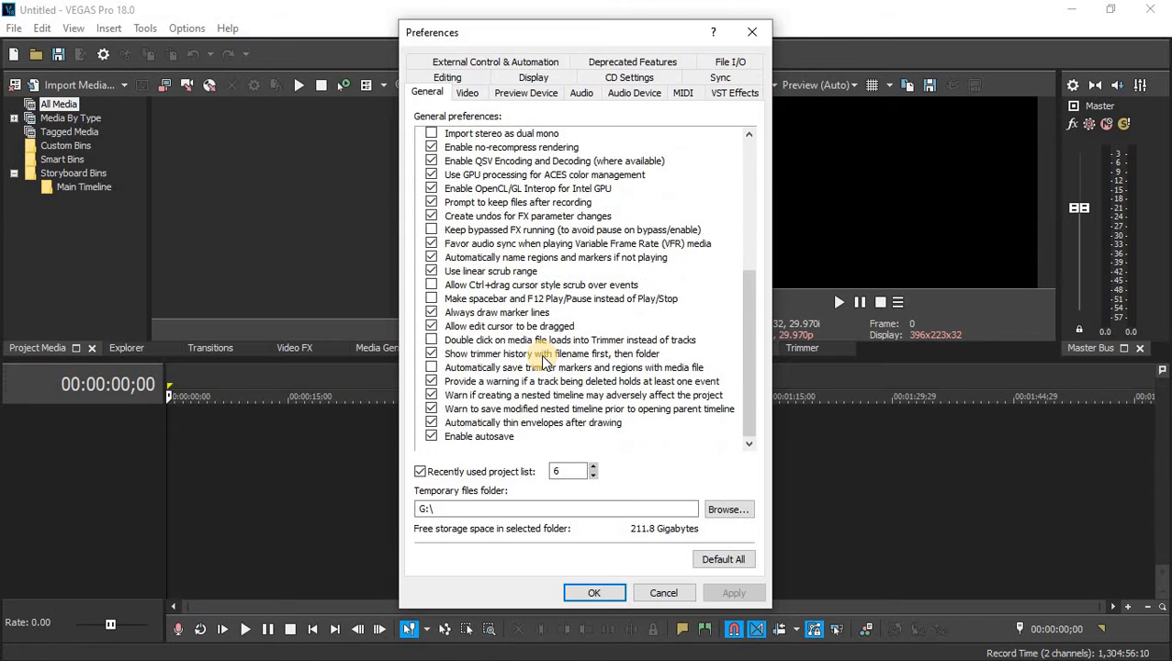
key("Home")
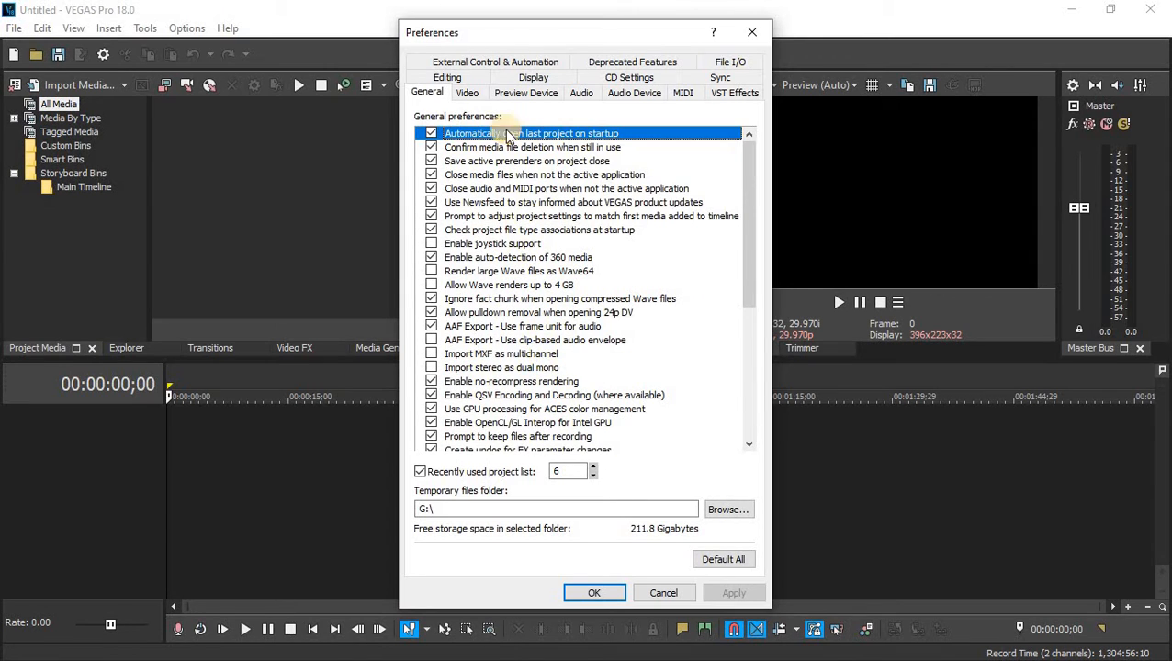
Step: Examine the video preferences for GPU acceleration, dynamic RAM preview and maximum number of rendering threads
left_click(469, 95)
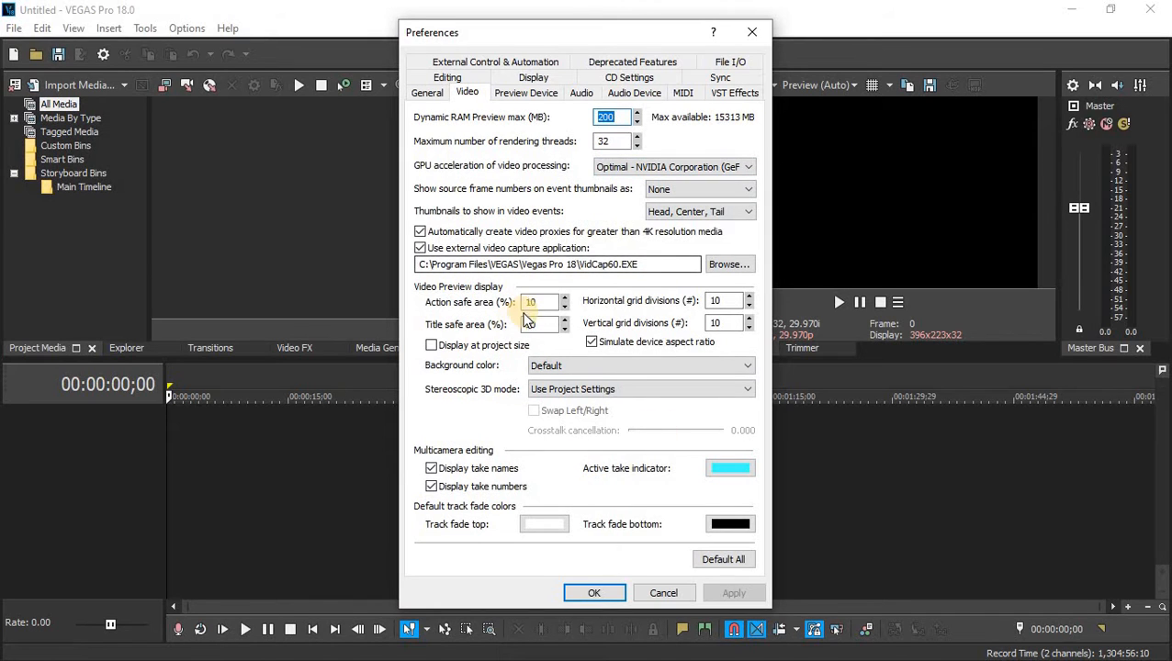
left_click(746, 167)
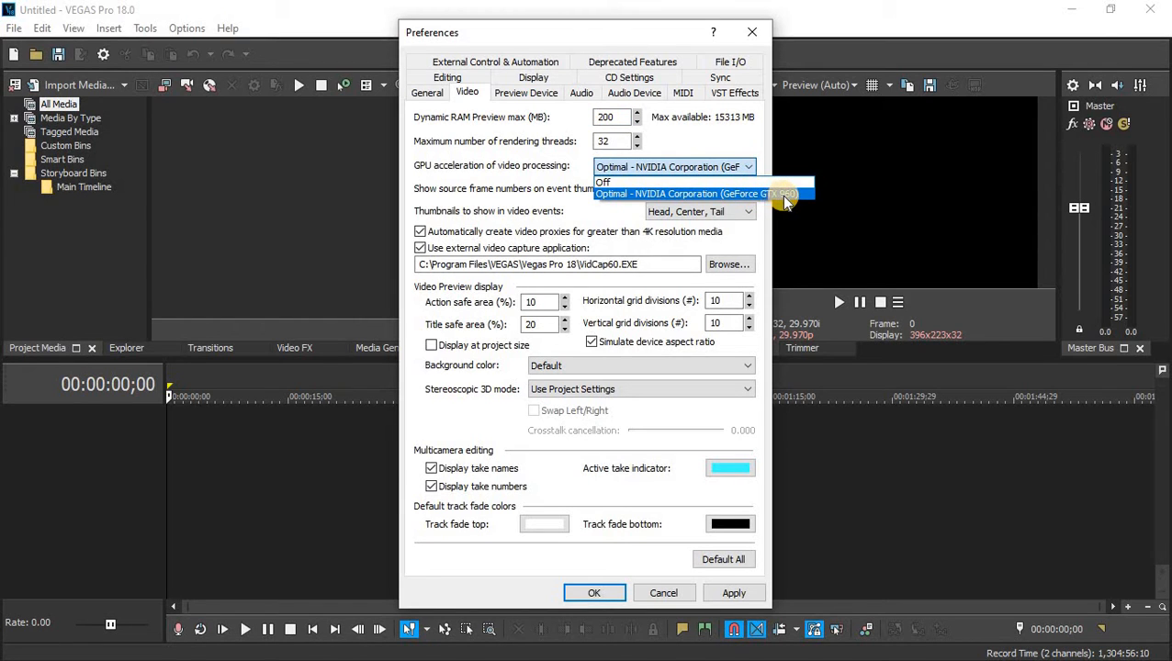
left_click(748, 149)
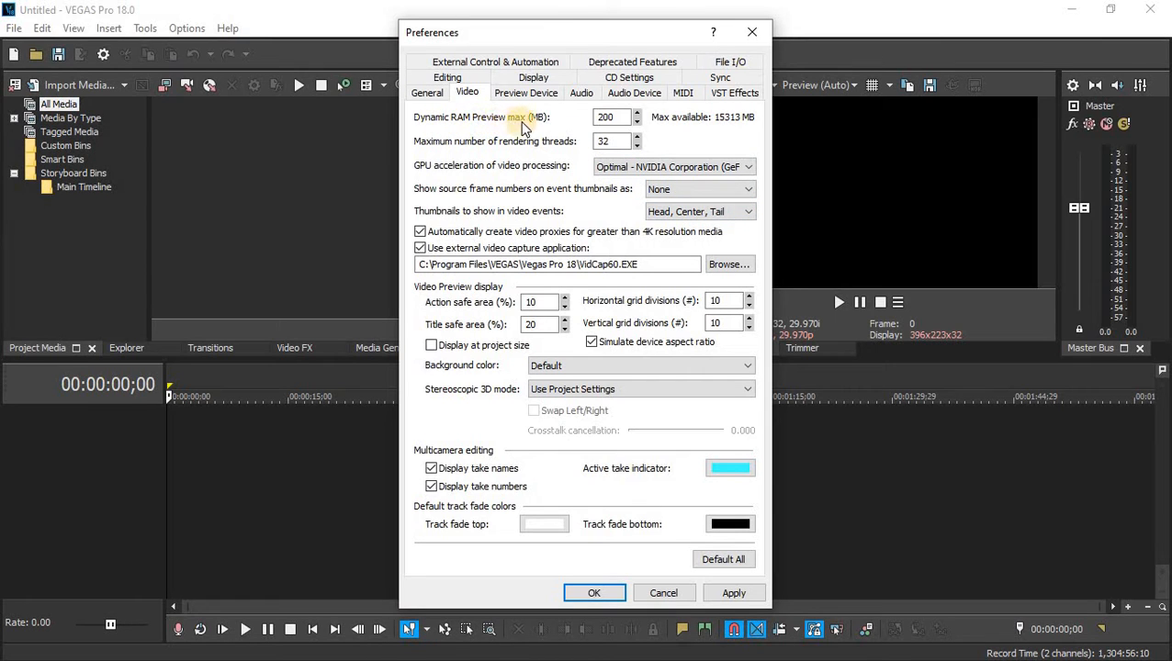
double_click(611, 119)
double_click(614, 140)
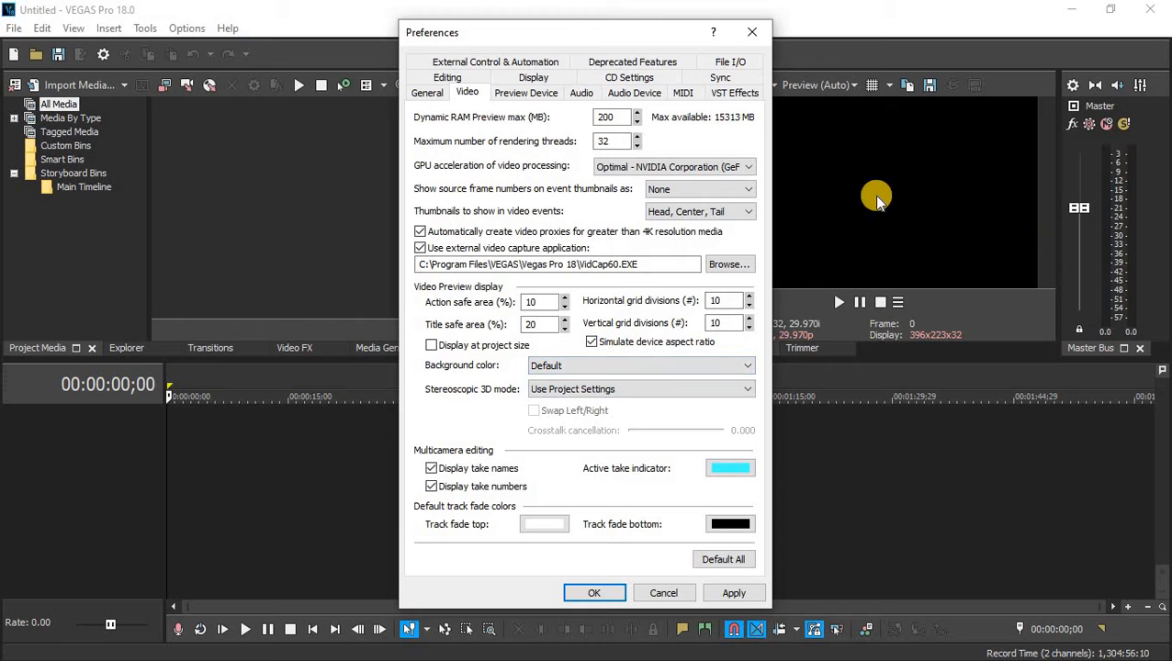
Step: Check the background color and stereoscopic 3D mode choices for the video preview, and apply the video preferences
left_click_drag(570, 32, 464, 41)
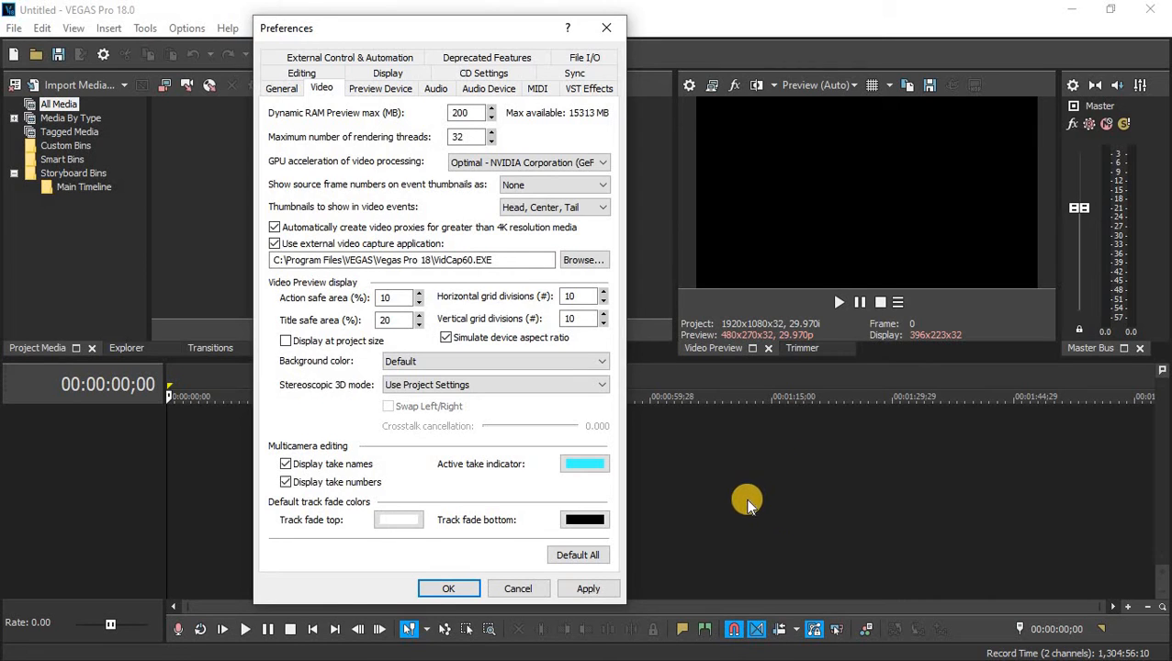
left_click(600, 360)
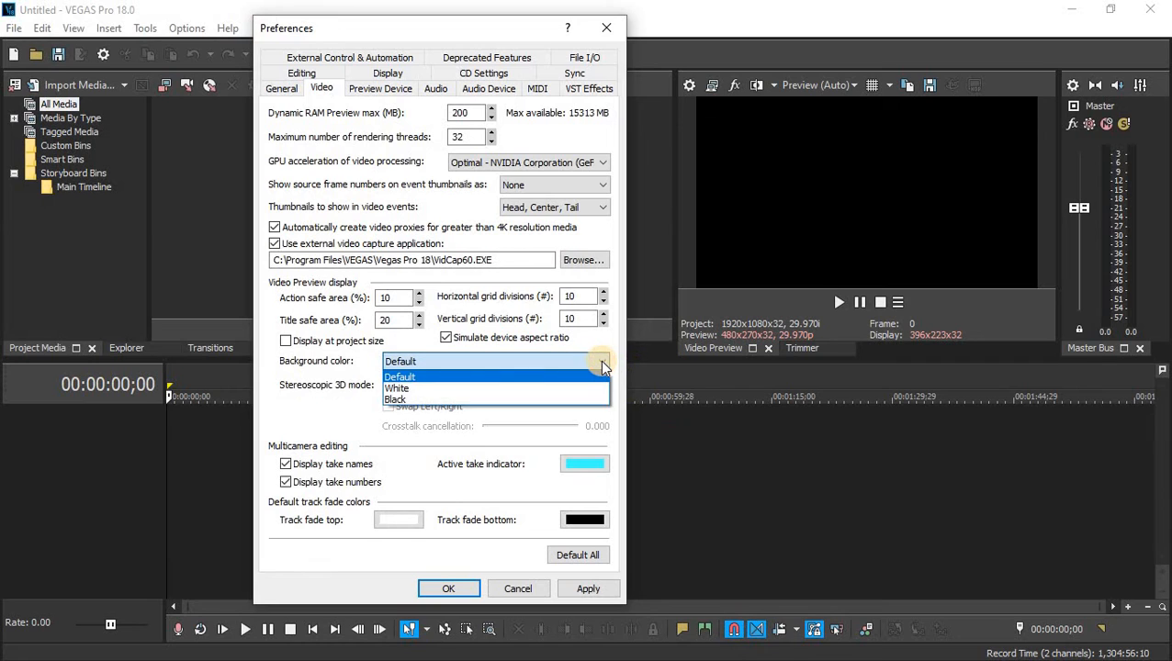
left_click(599, 360)
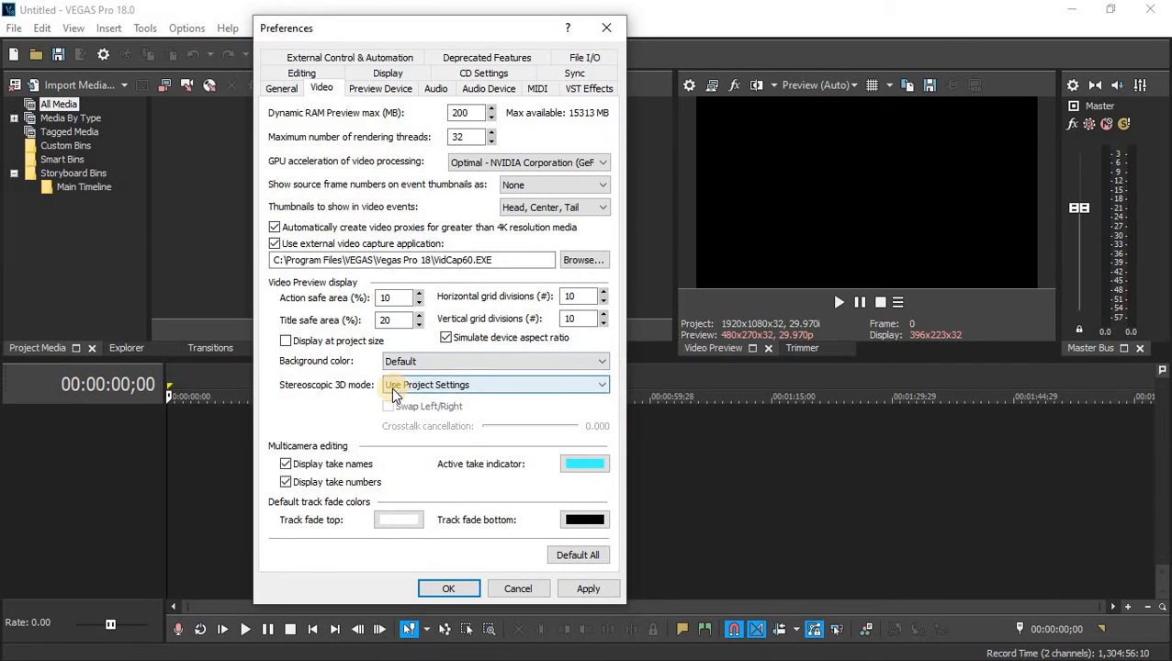
left_click(600, 385)
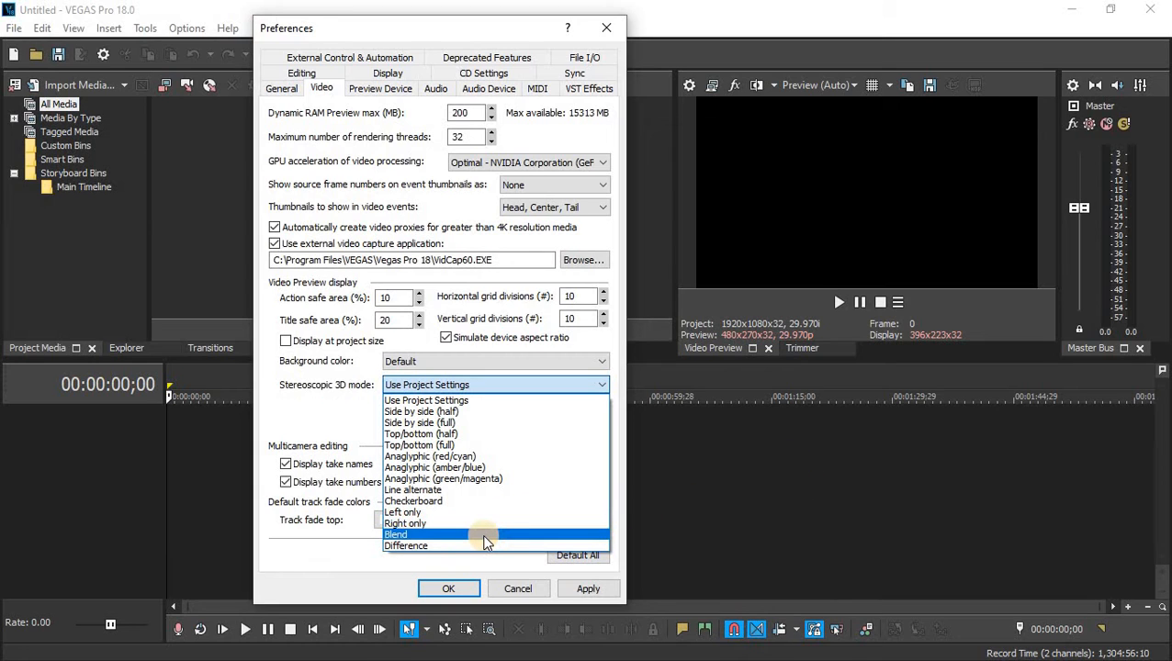
left_click(353, 423)
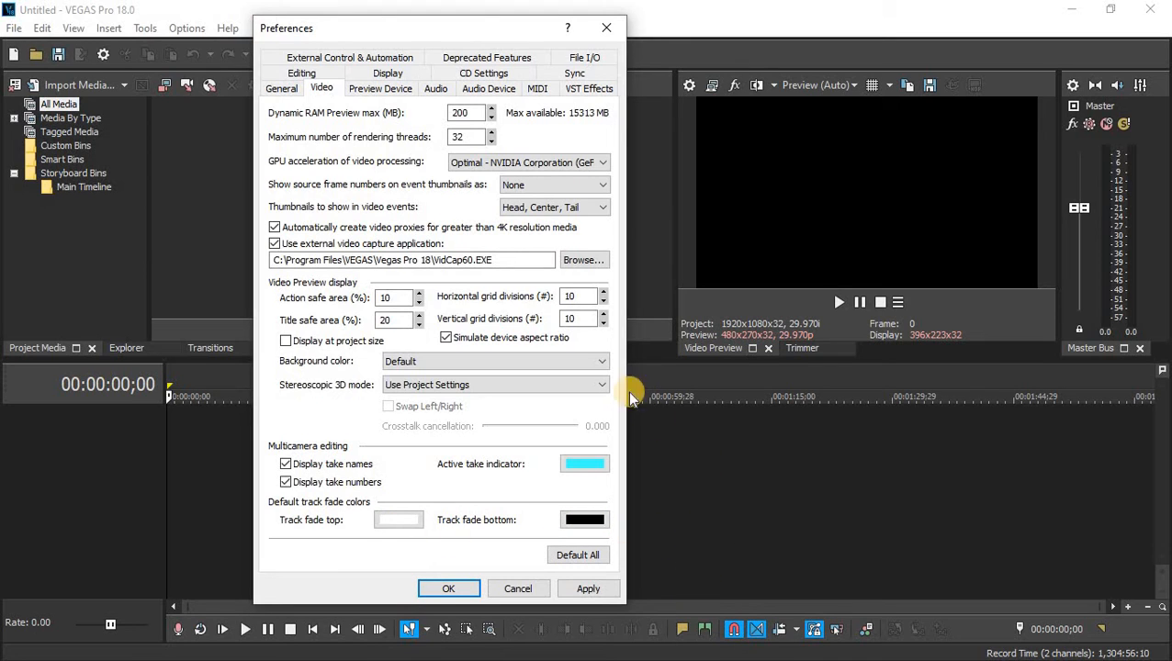
left_click(579, 588)
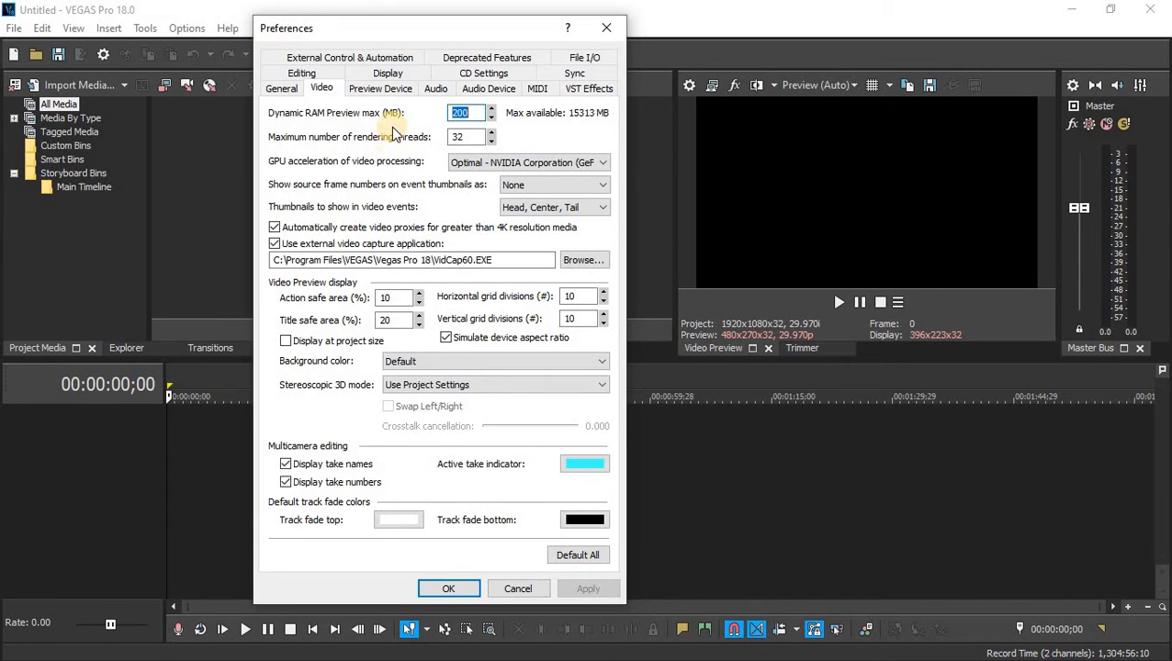
Step: View the display preferences and the audio preferences
left_click(388, 74)
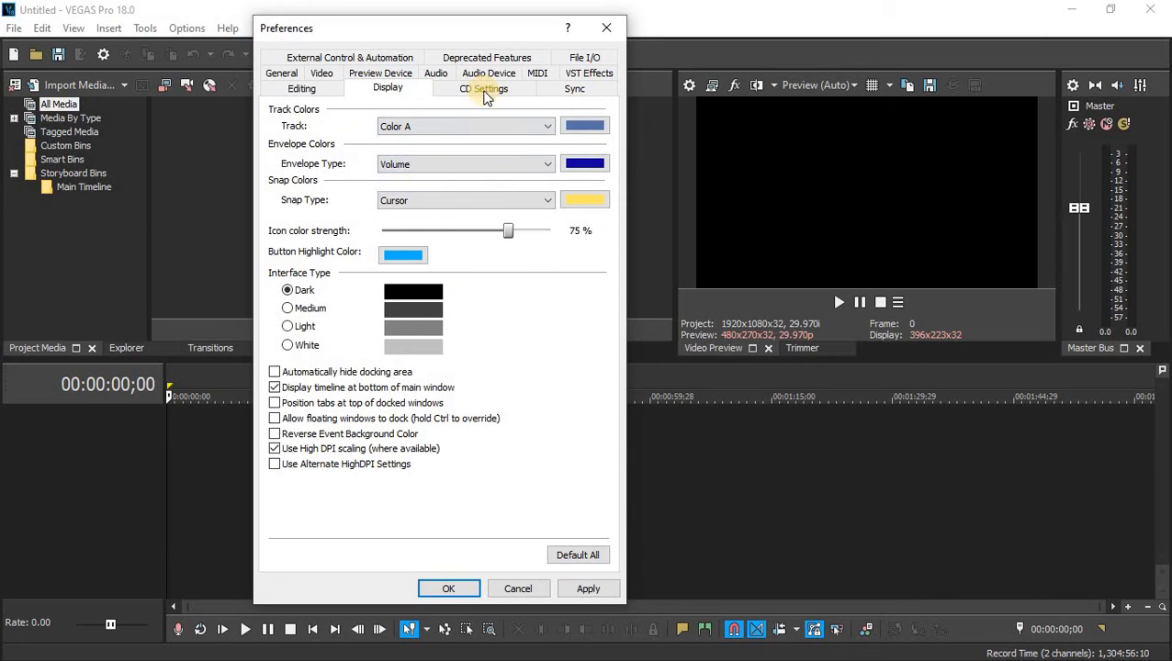
left_click(435, 74)
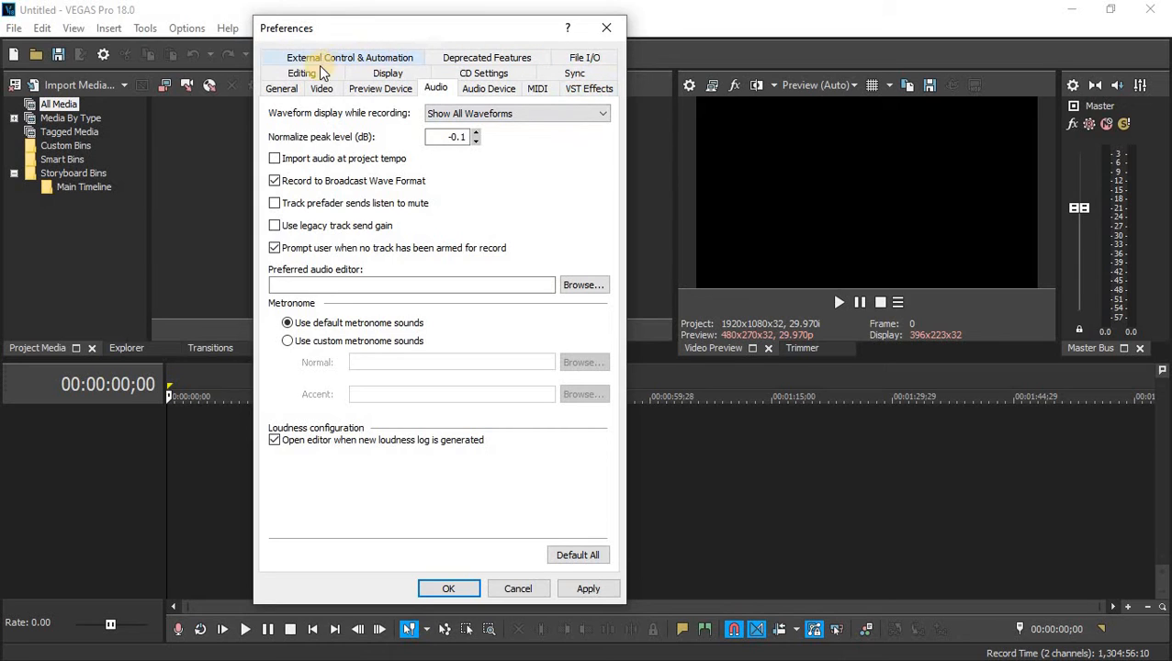
Step: View the preview device preferences, apply them and close the preferences
left_click(386, 92)
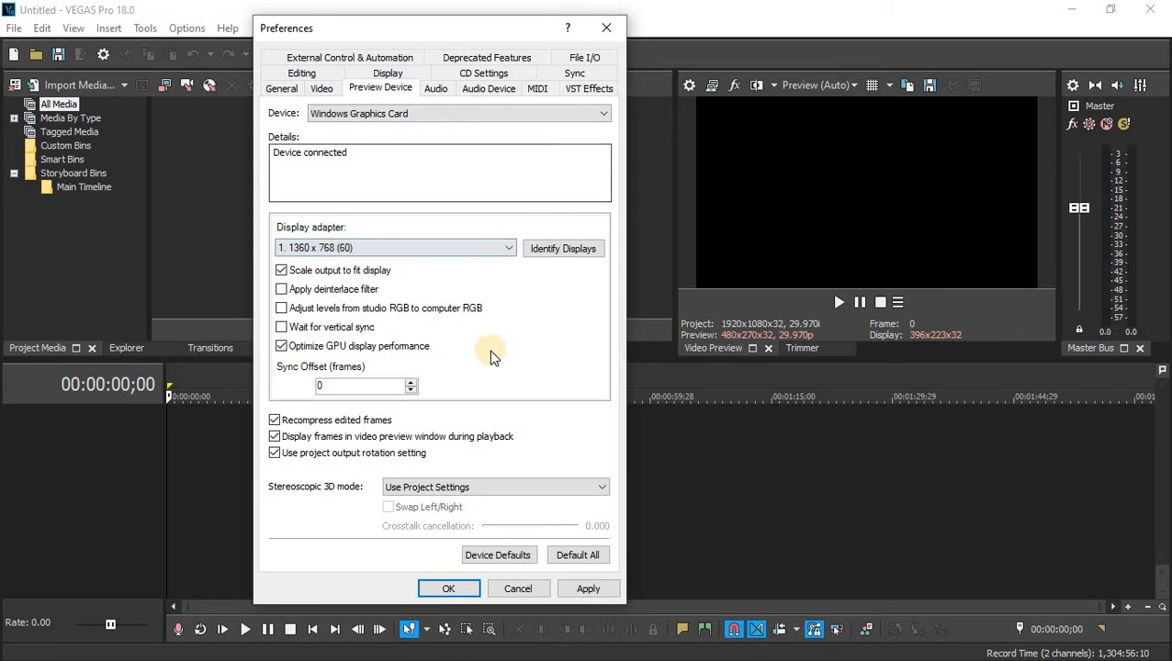
left_click(592, 590)
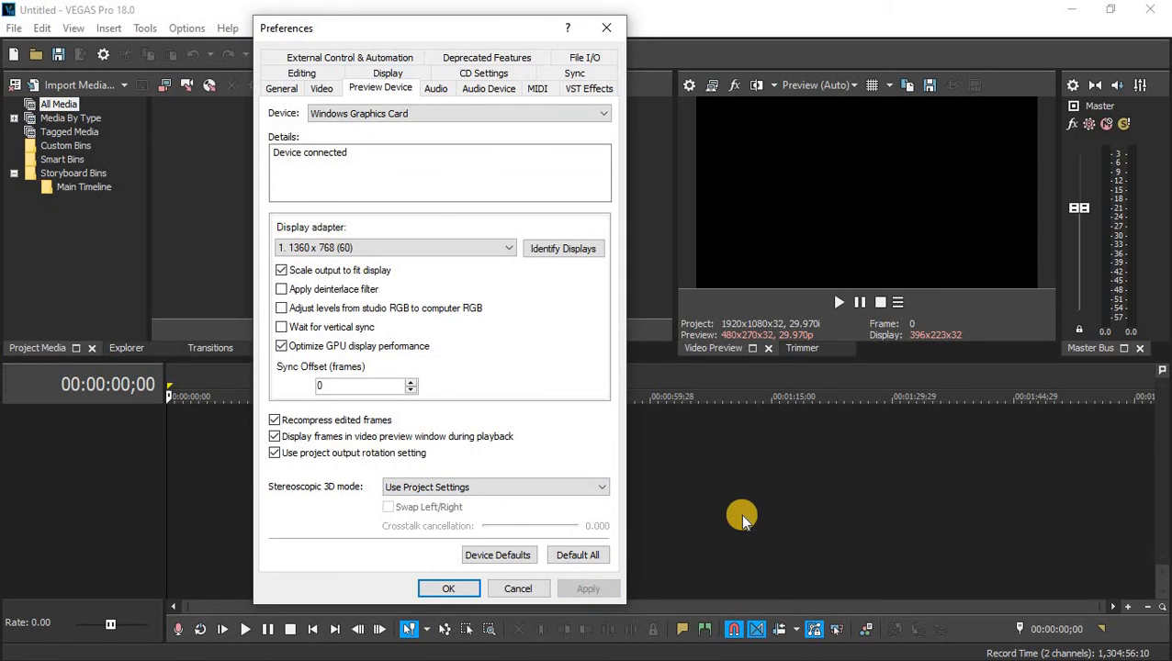
left_click(657, 24)
left_click(612, 30)
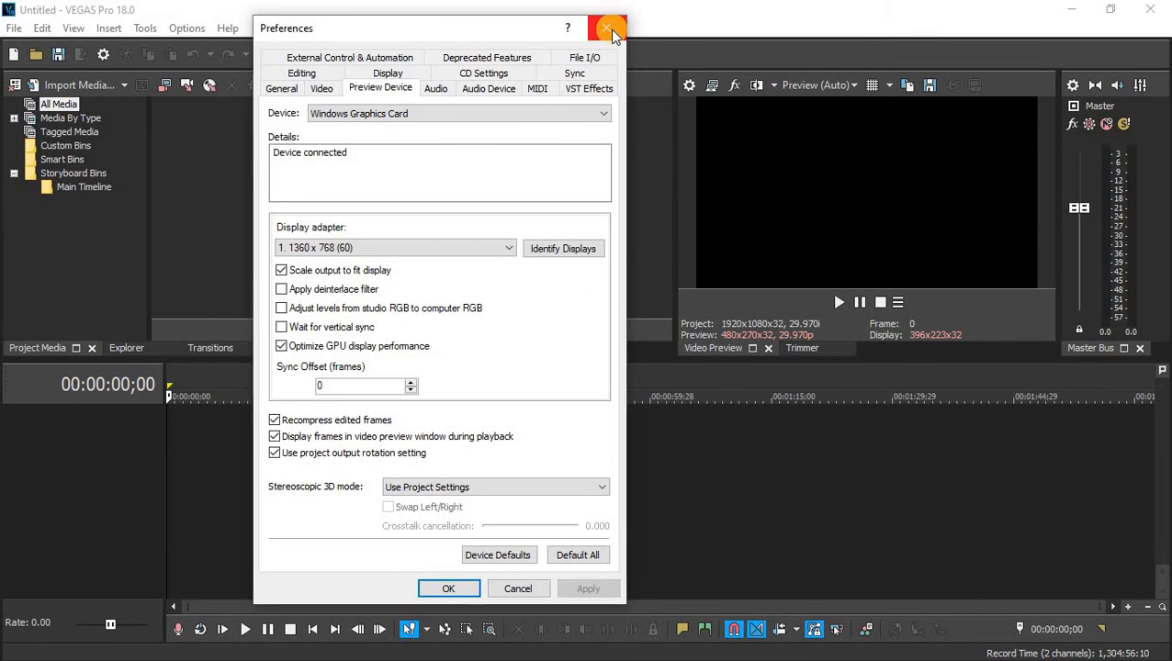
left_click(441, 586)
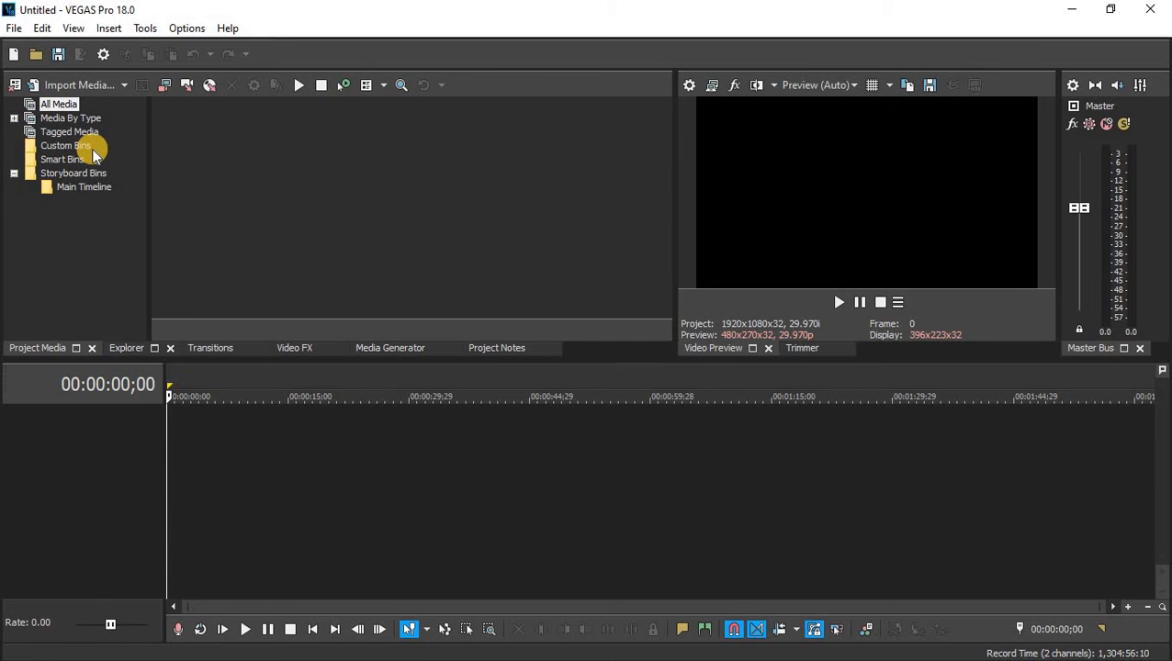
Step: Import the video IMG_0057.MOV from the iCloud Photos folder on Local Disk (G:) into the project media
left_click(89, 88)
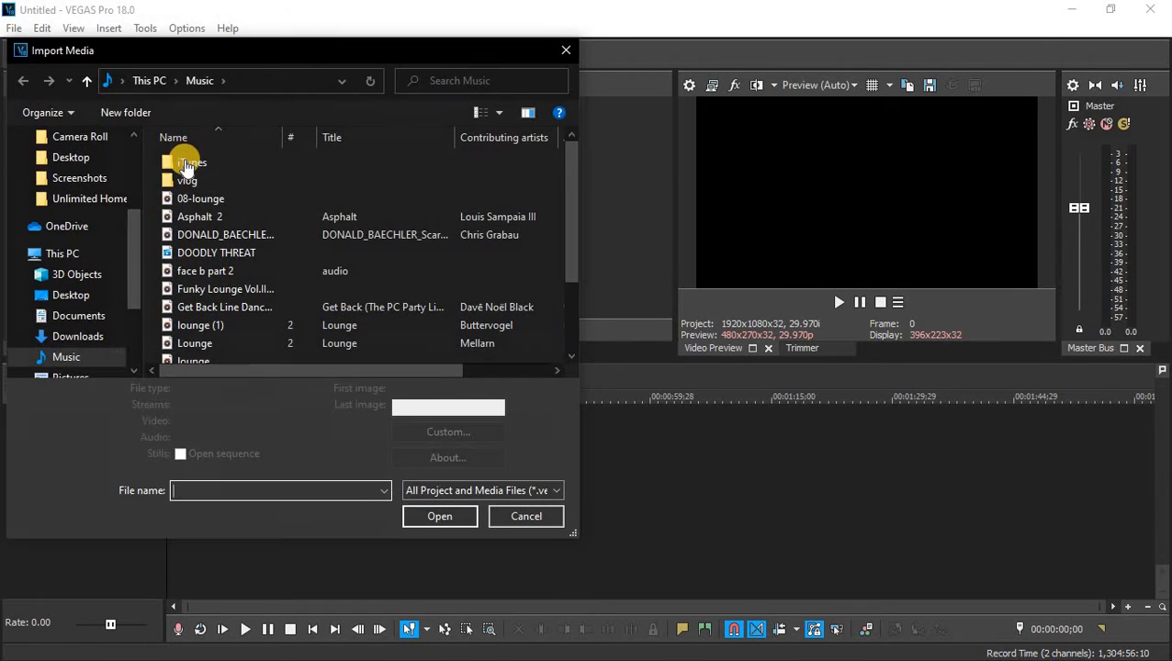
scroll(83, 303, "down", 2)
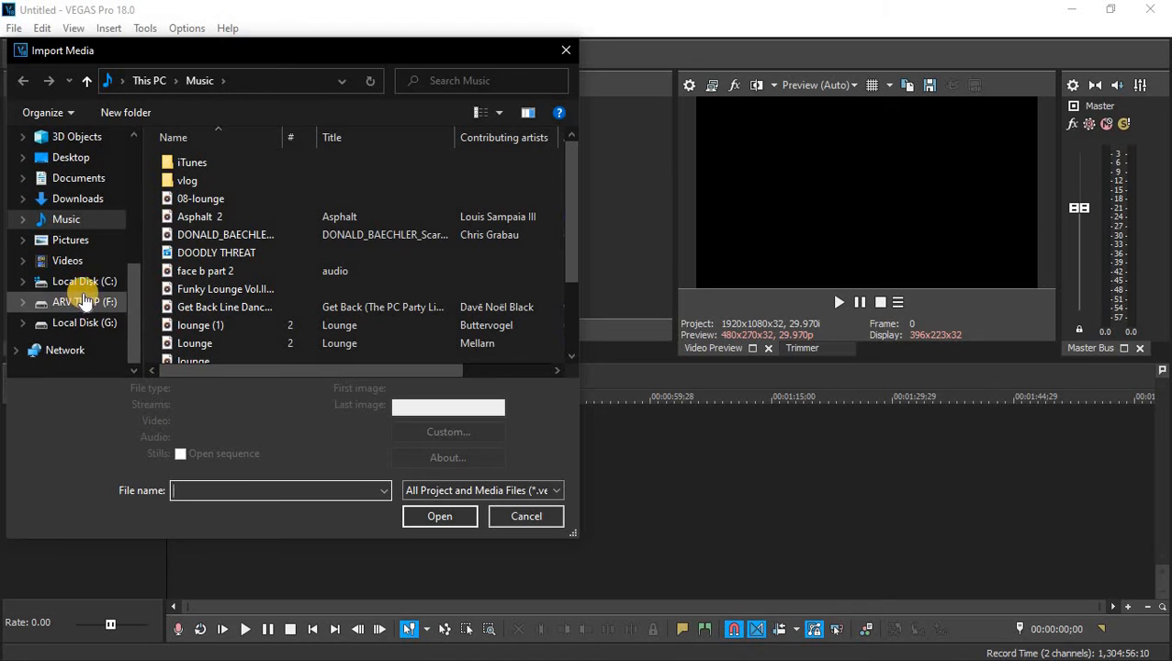
left_click(88, 257)
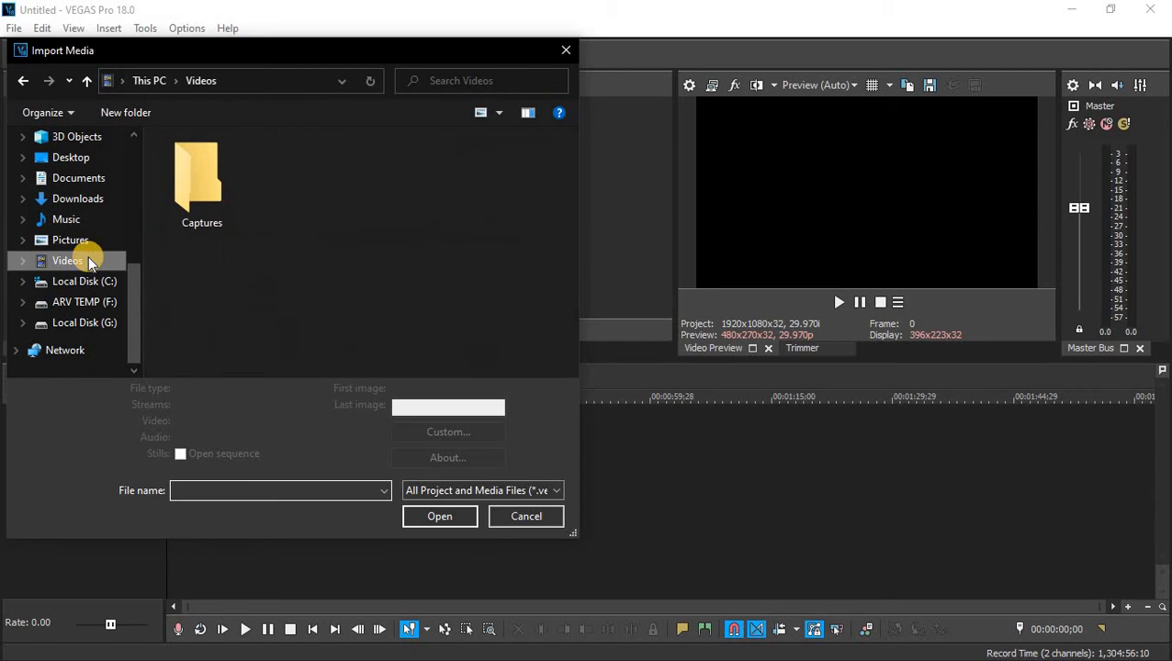
left_click(85, 301)
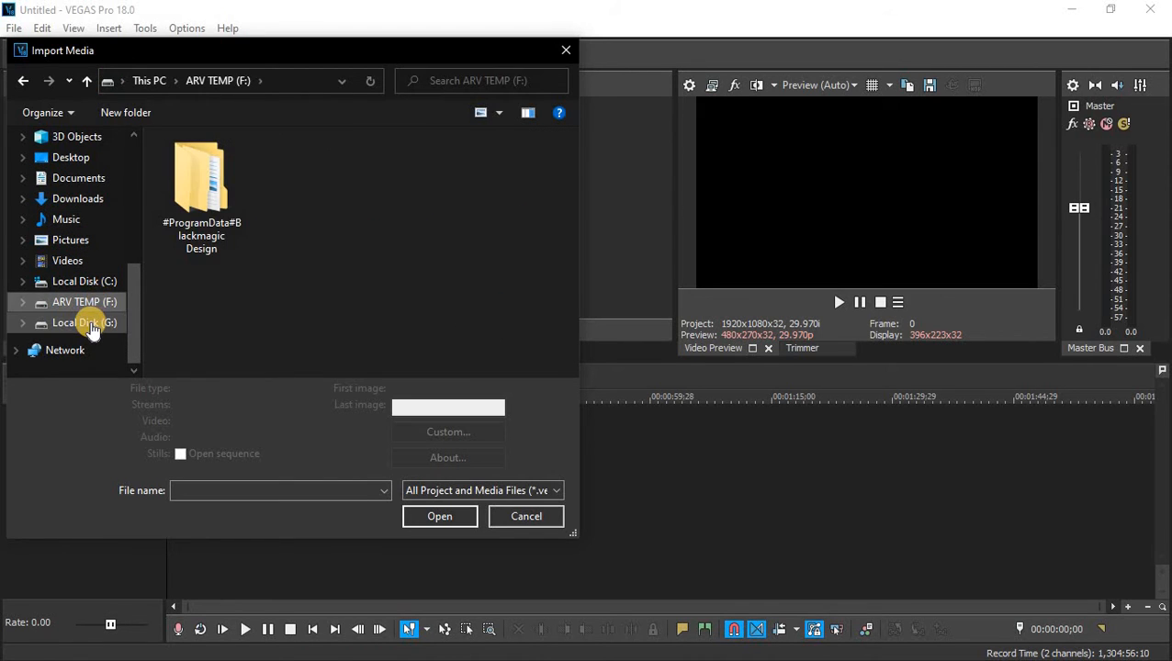
left_click(90, 323)
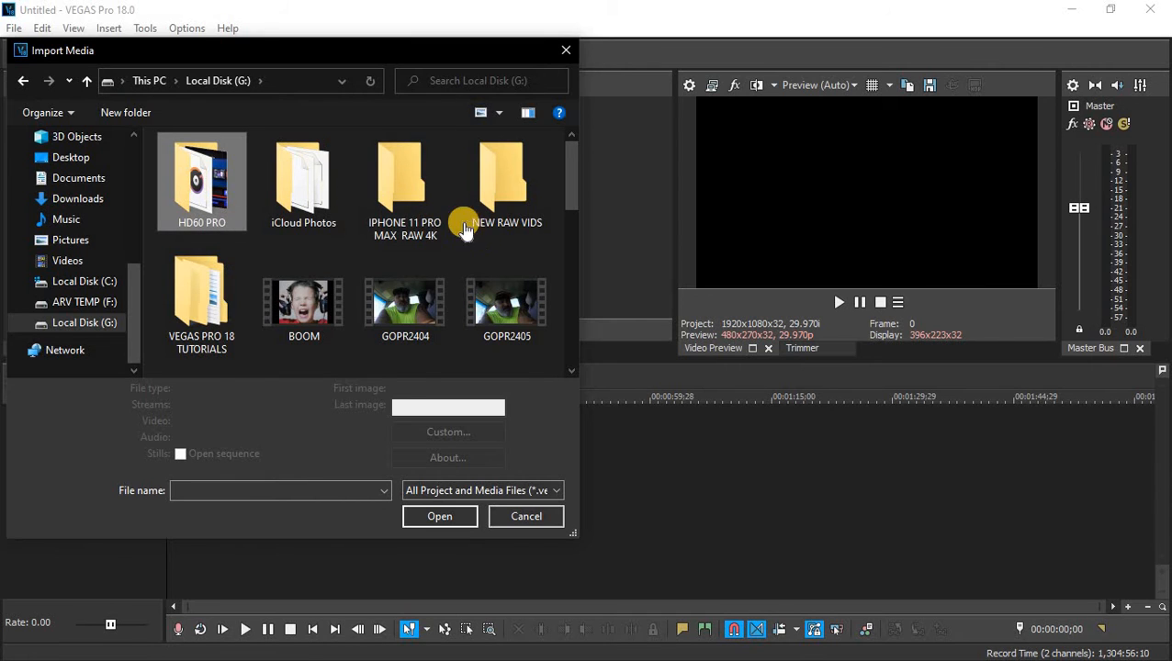
scroll(368, 243, "down", 1)
left_click(309, 248)
scroll(309, 239, "up", 1)
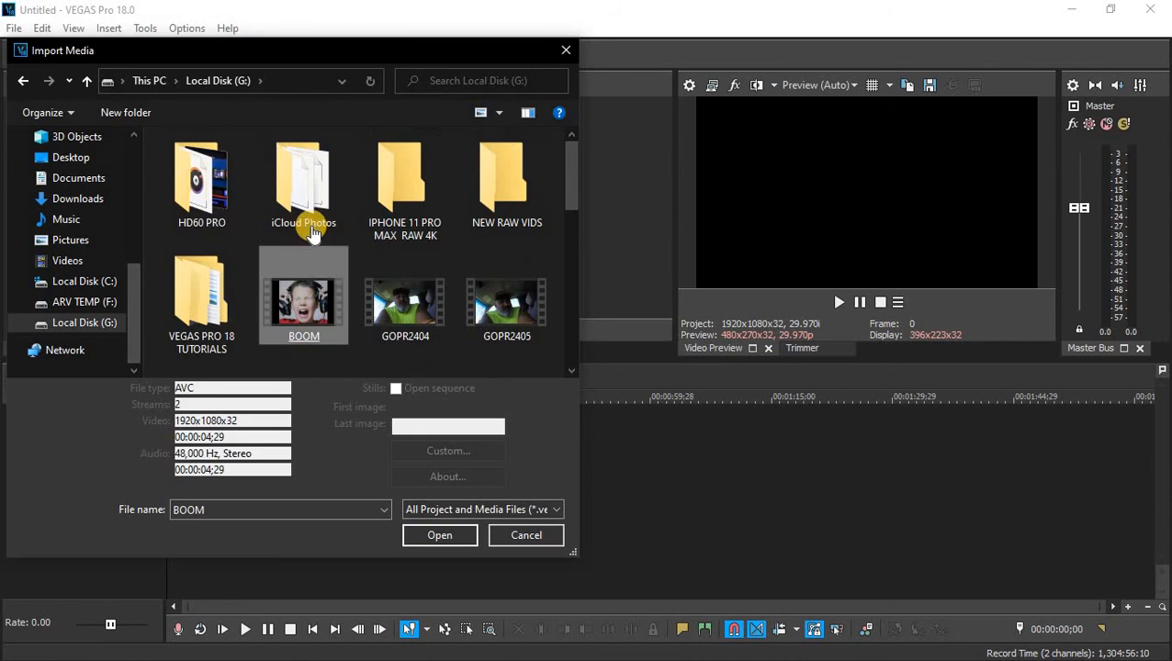
double_click(310, 223)
double_click(207, 266)
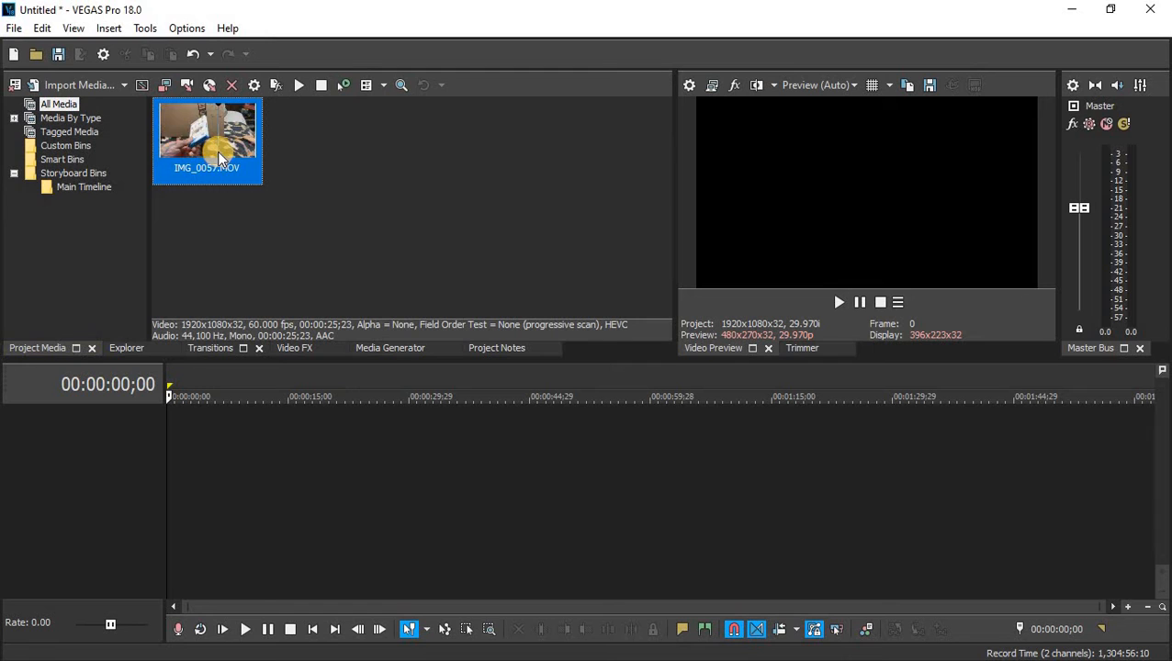
Step: Place IMG_0057.MOV at the timeline start without matching the project video settings to it, and select the clip's full length as the loop region
left_click_drag(216, 156, 202, 431)
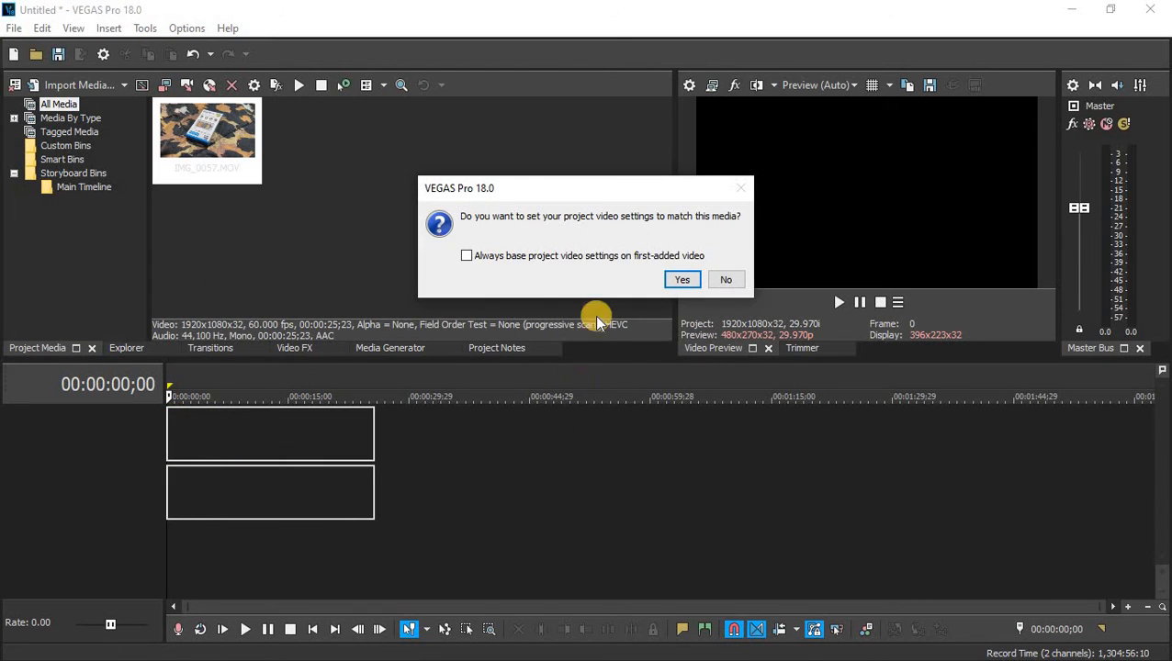
left_click(724, 280)
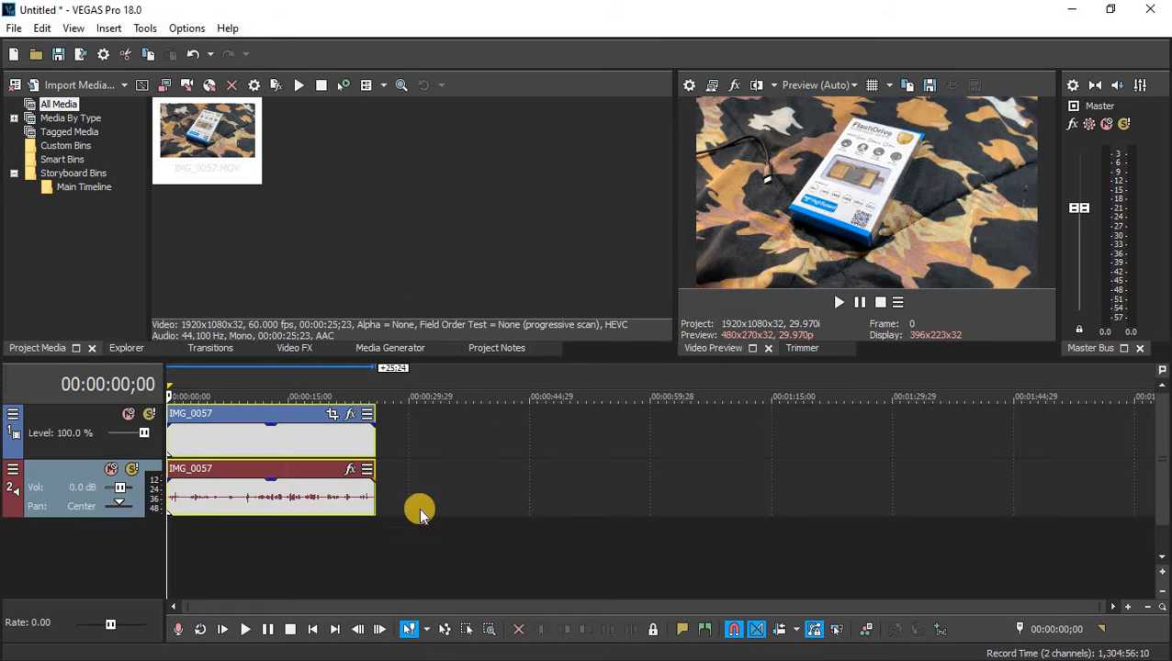
left_click(374, 538)
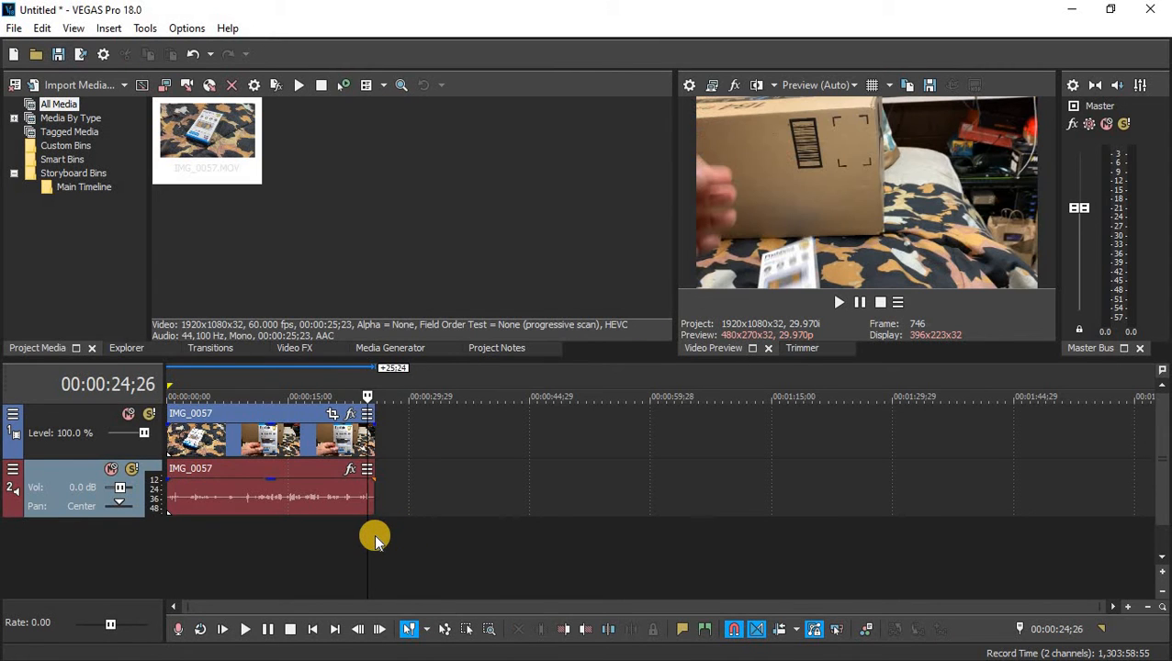
left_click(375, 537)
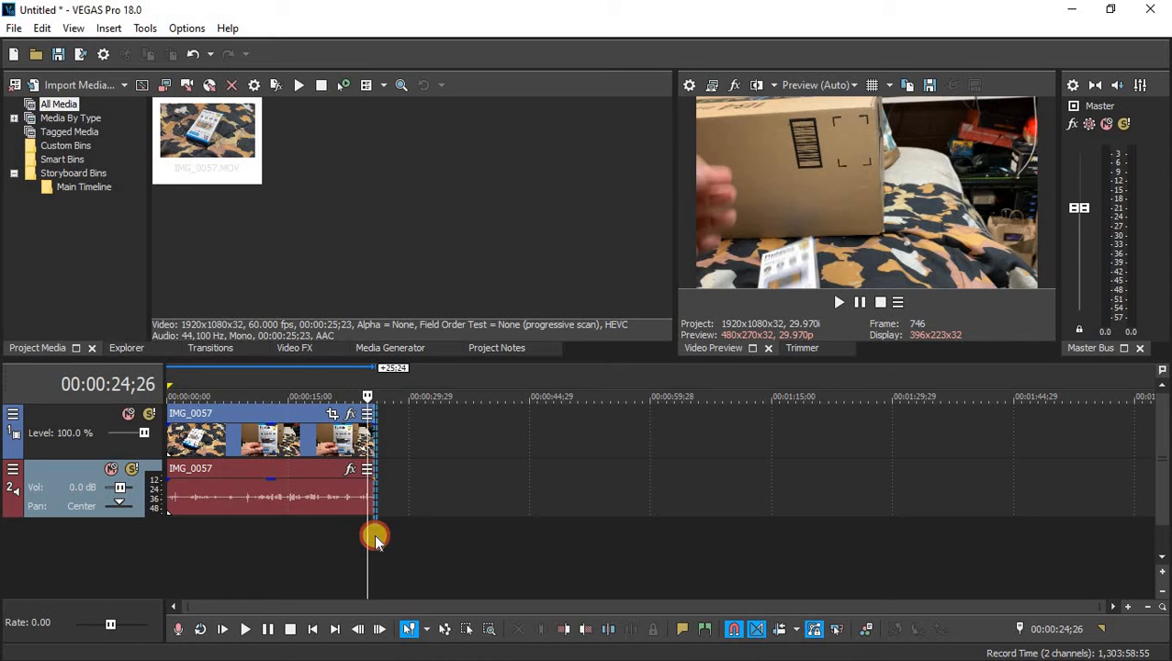
left_click_drag(374, 533, 167, 530)
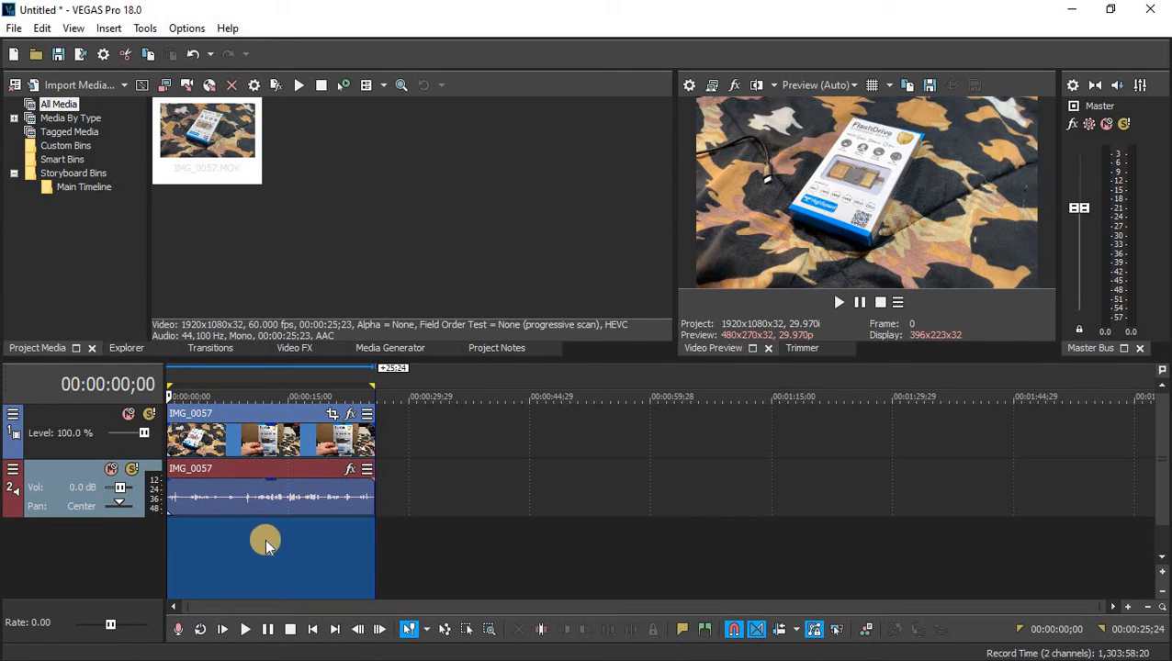
Step: Bring up the Render As settings for the project and check the available render options
left_click(12, 28)
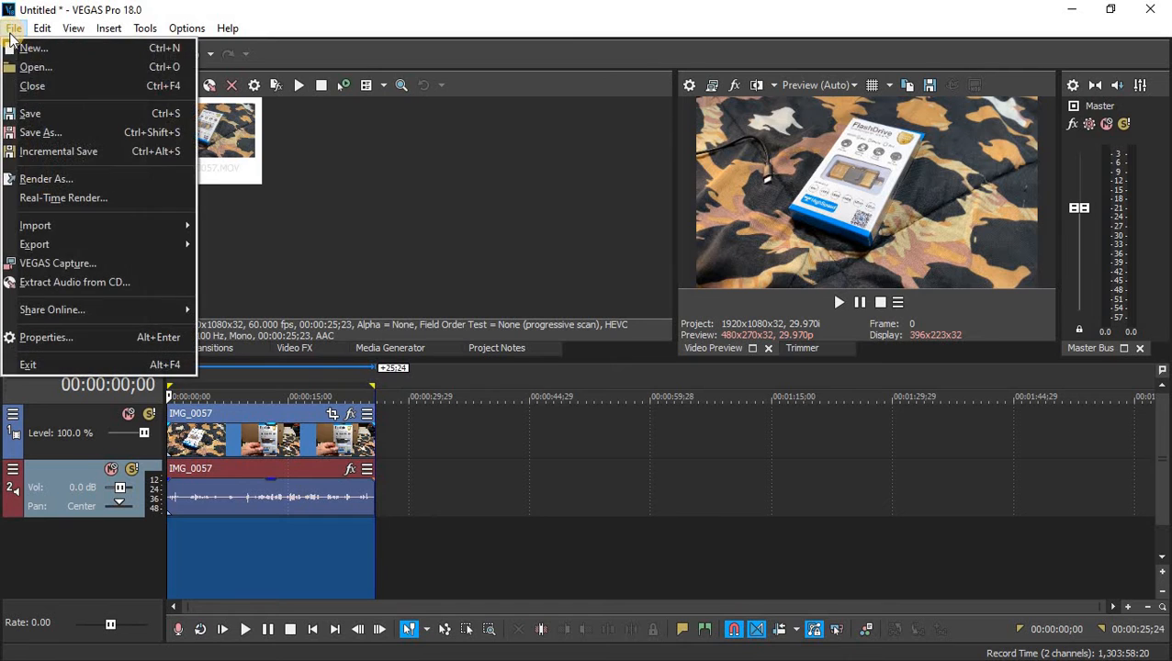
left_click(75, 178)
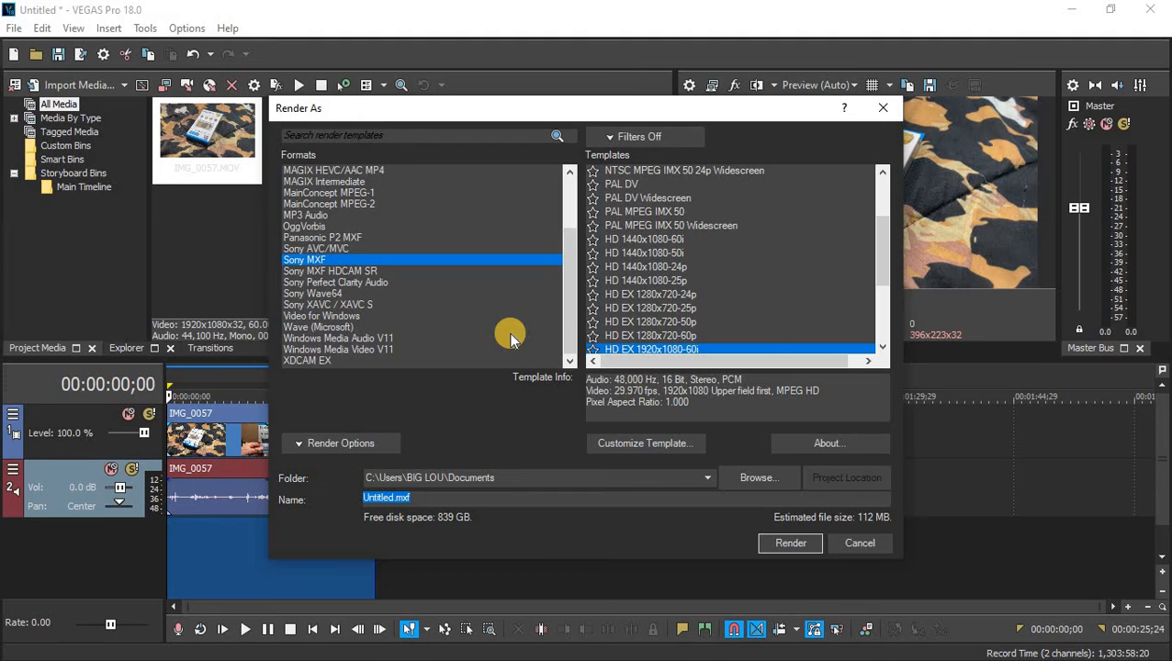
left_click(320, 444)
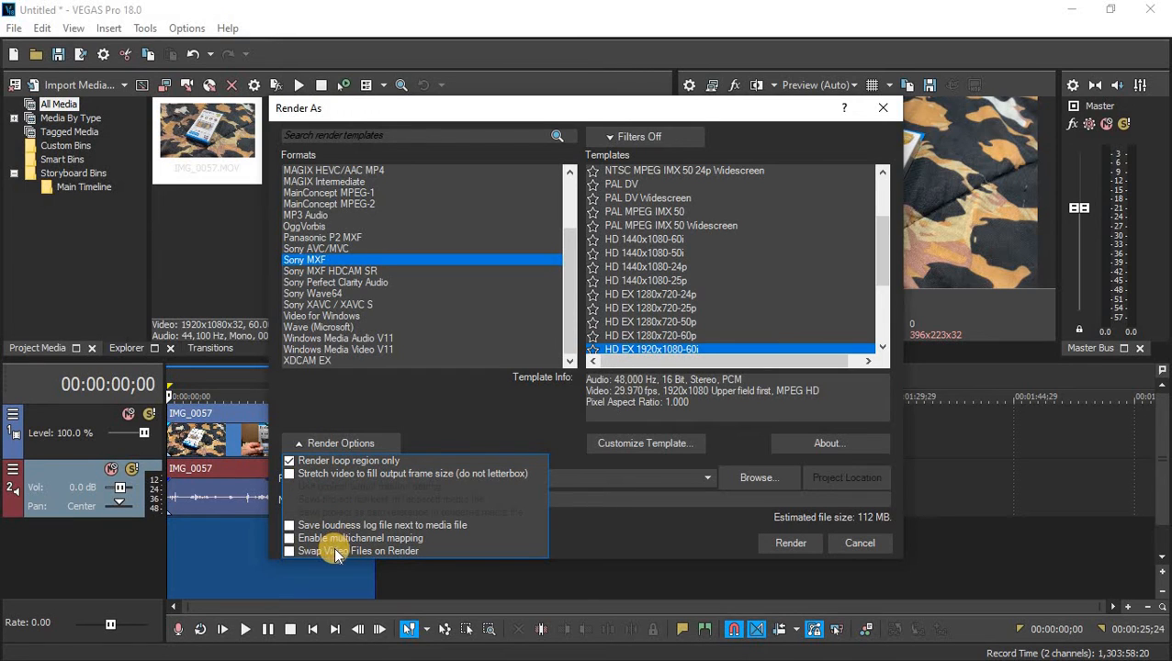
left_click(436, 427)
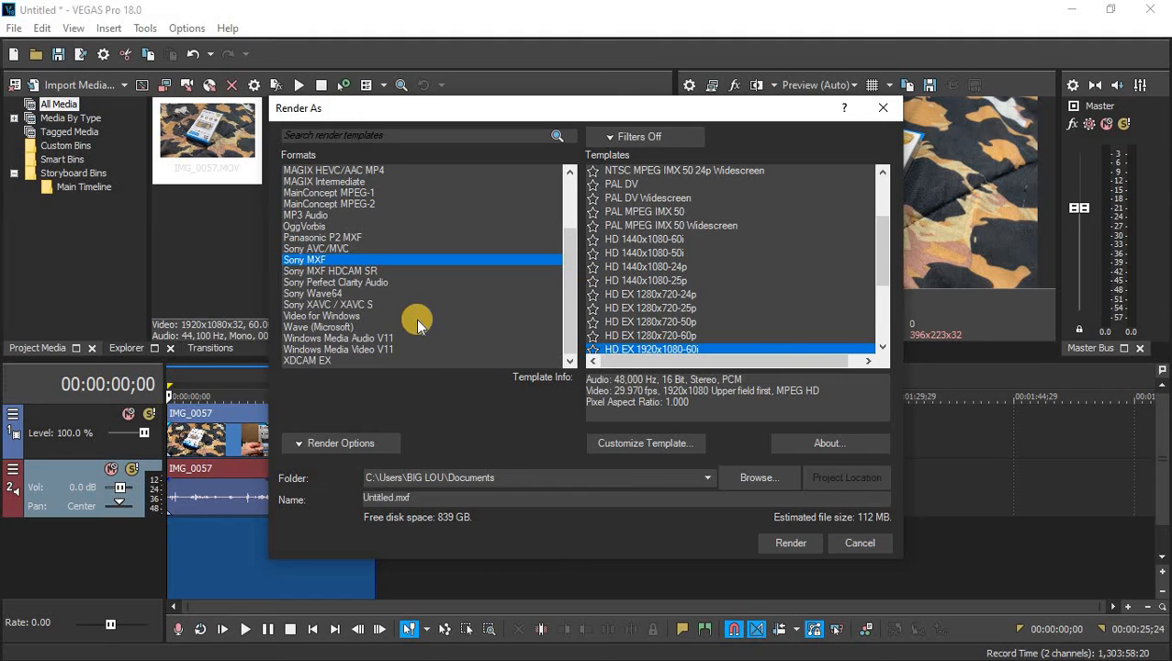
Step: Look through the render formats and choose MAGIX AVC/AAC MP4
scroll(418, 325, "up", 3)
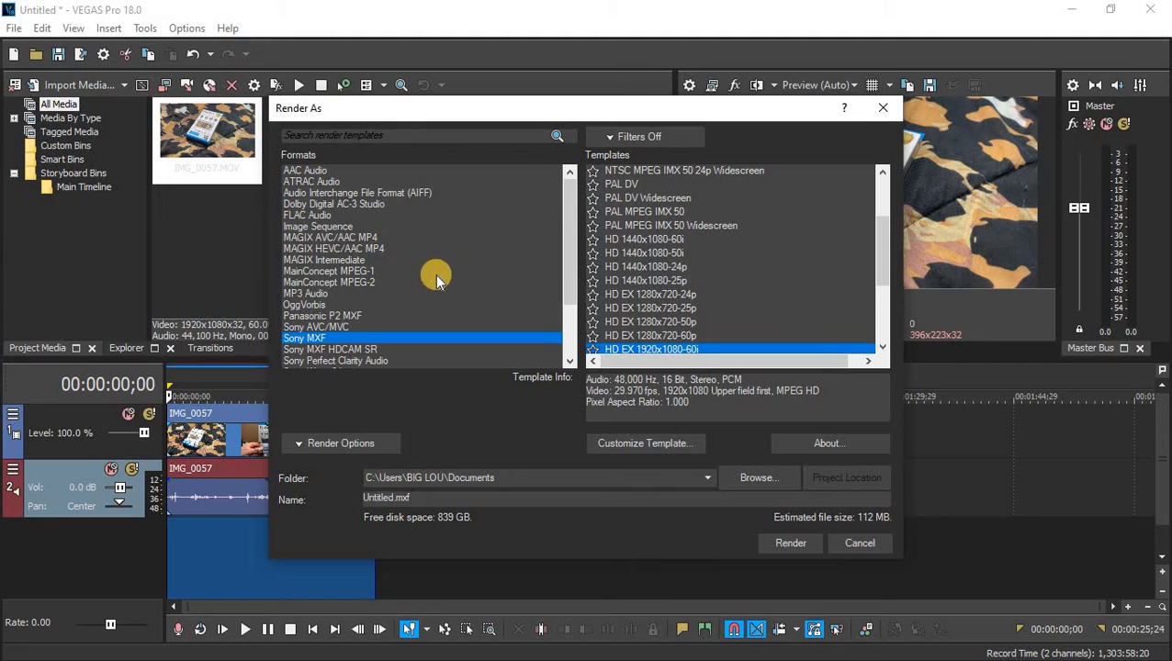
scroll(439, 274, "down", 3)
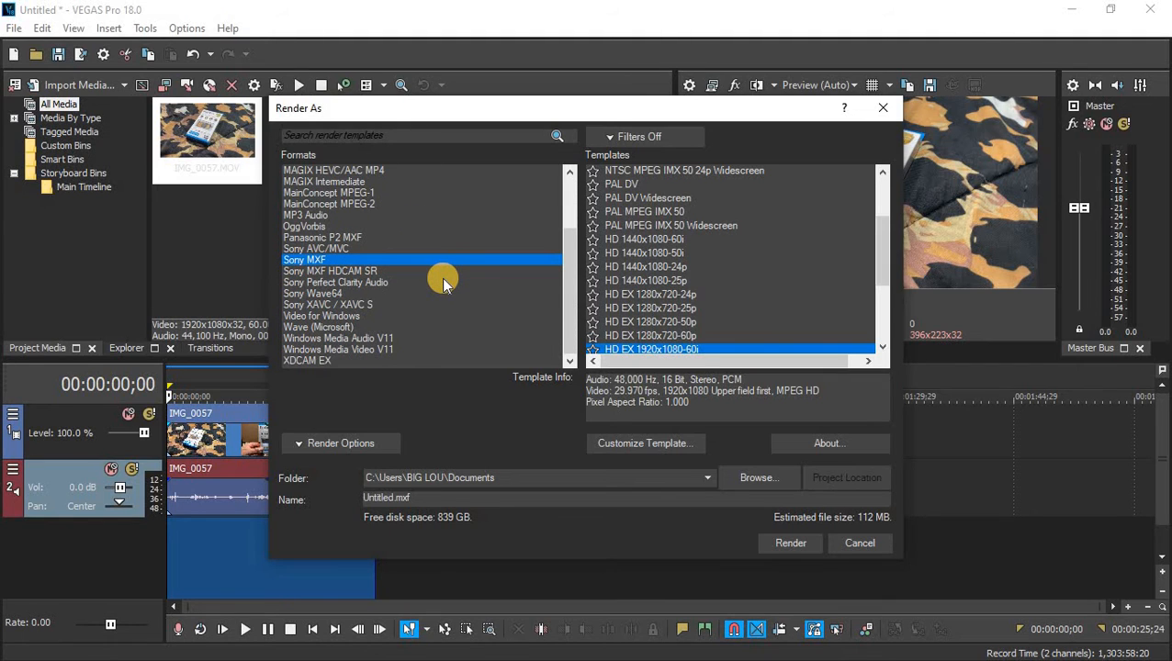
scroll(442, 278, "up", 3)
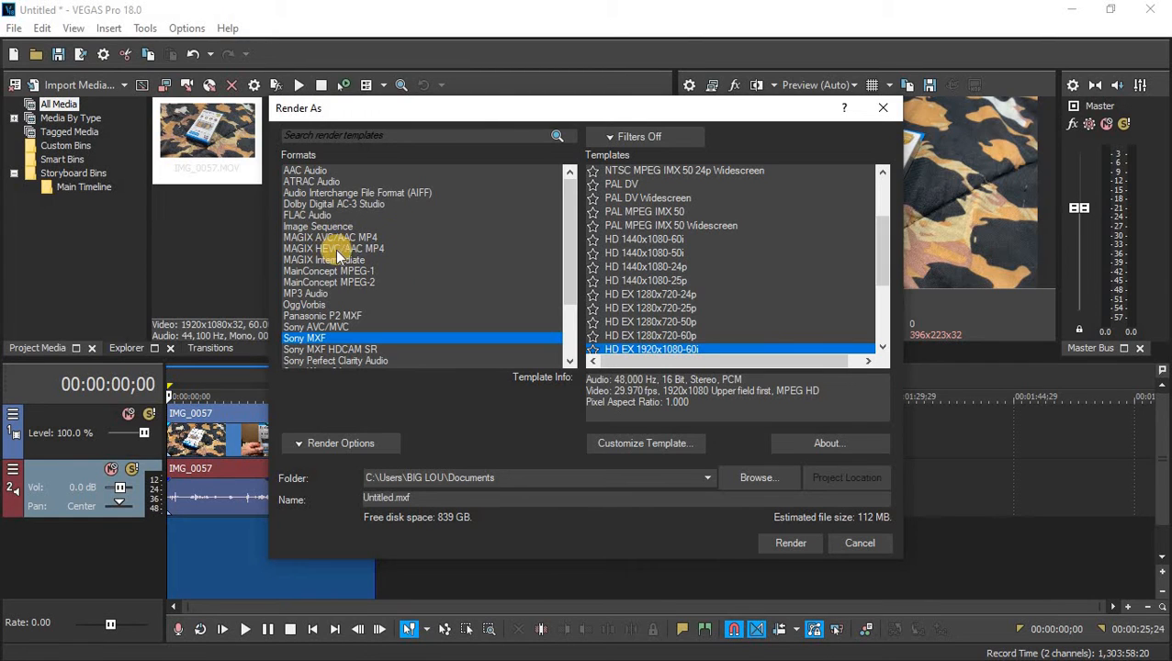
left_click(393, 238)
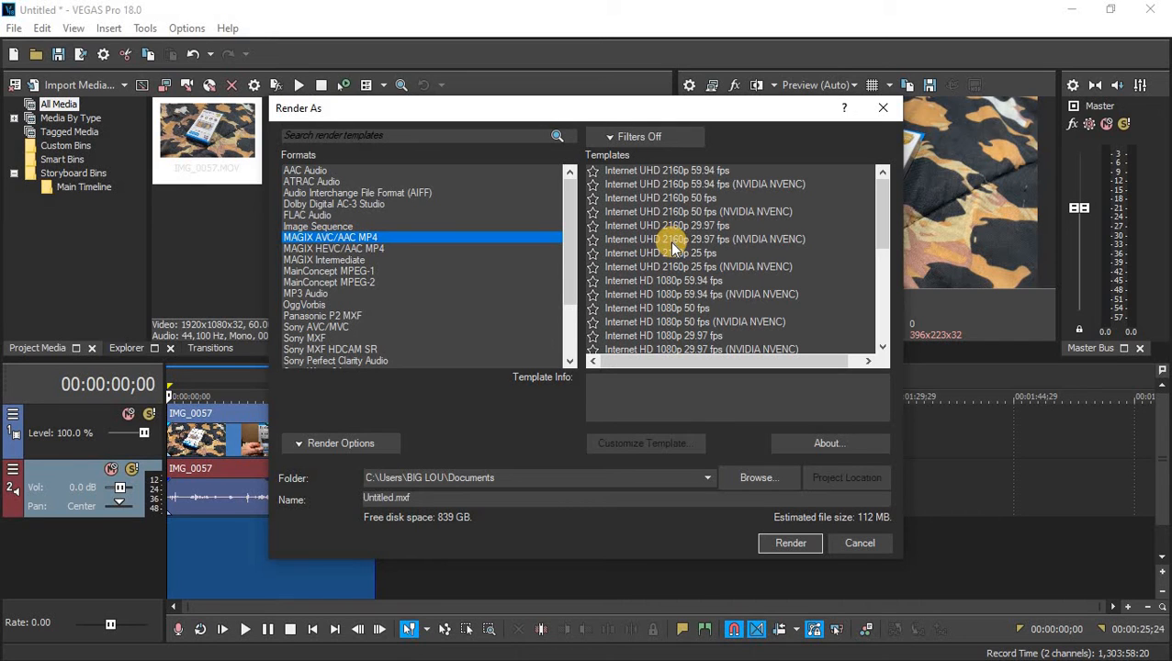
Step: Select the Internet HD 1080p 29.97 fps (NVIDIA NVENC) render template and read its template info
scroll(673, 247, "down", 8)
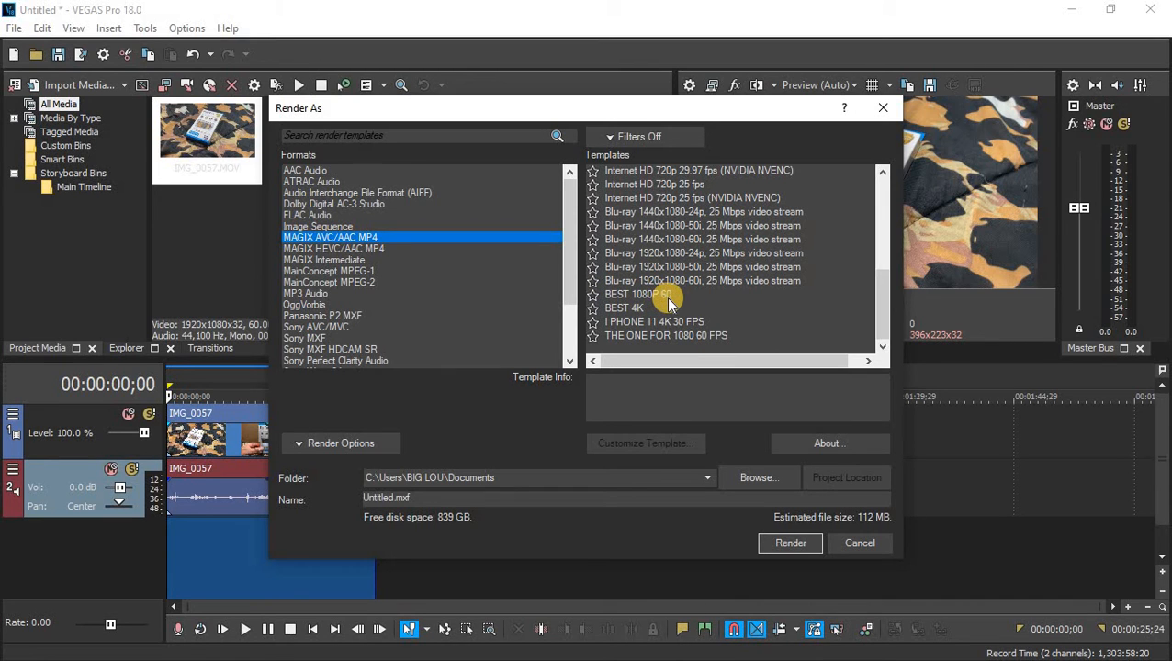
scroll(692, 304, "up", 5)
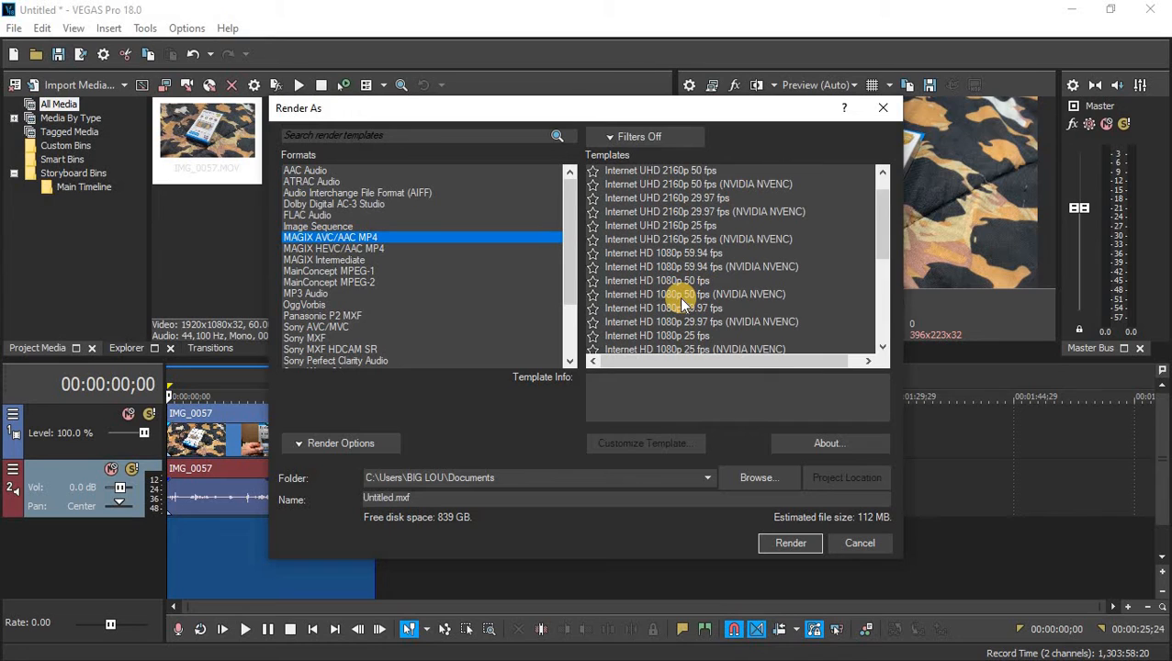
scroll(678, 296, "down", 1)
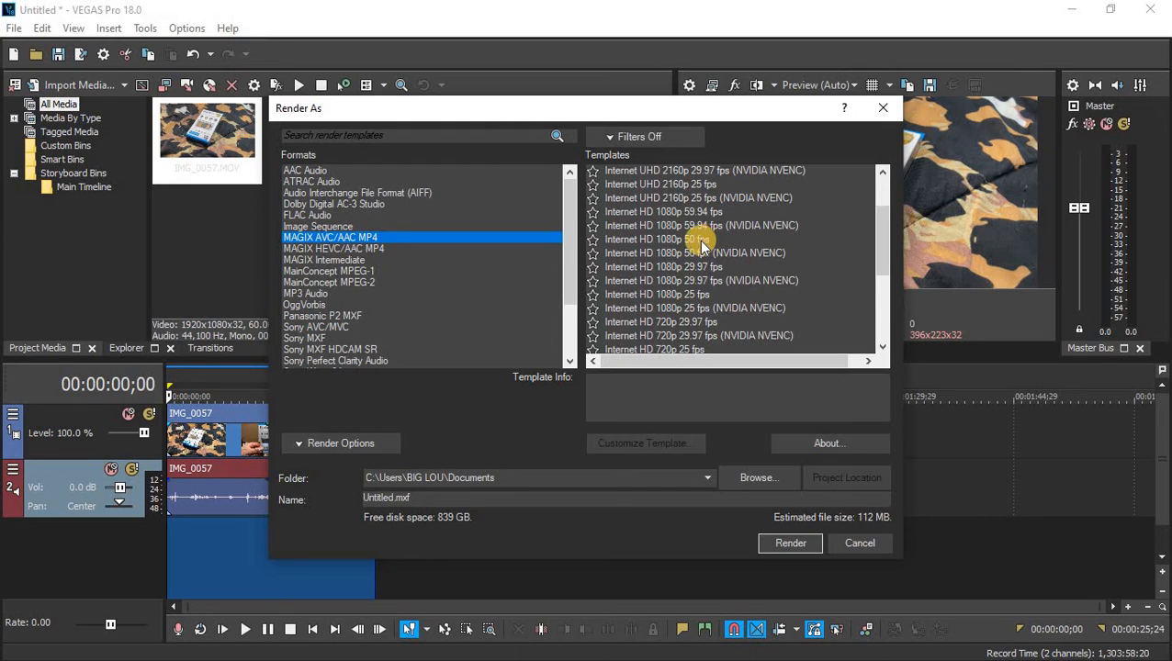
left_click(612, 281)
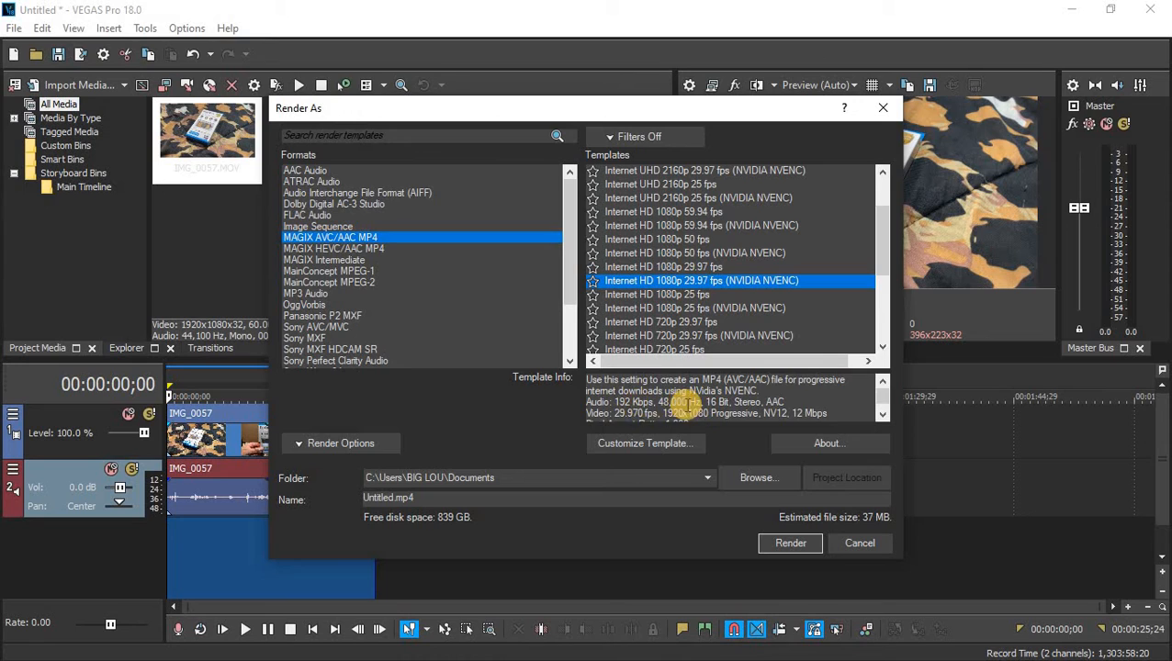
scroll(687, 404, "down", 1)
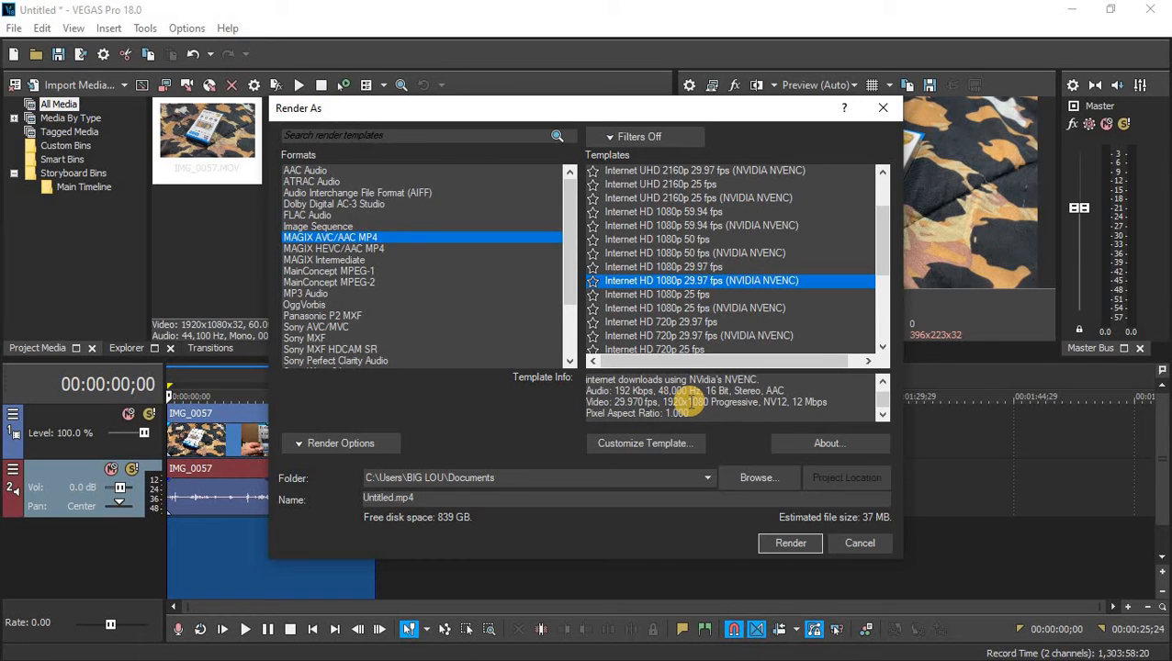
scroll(680, 404, "up", 1)
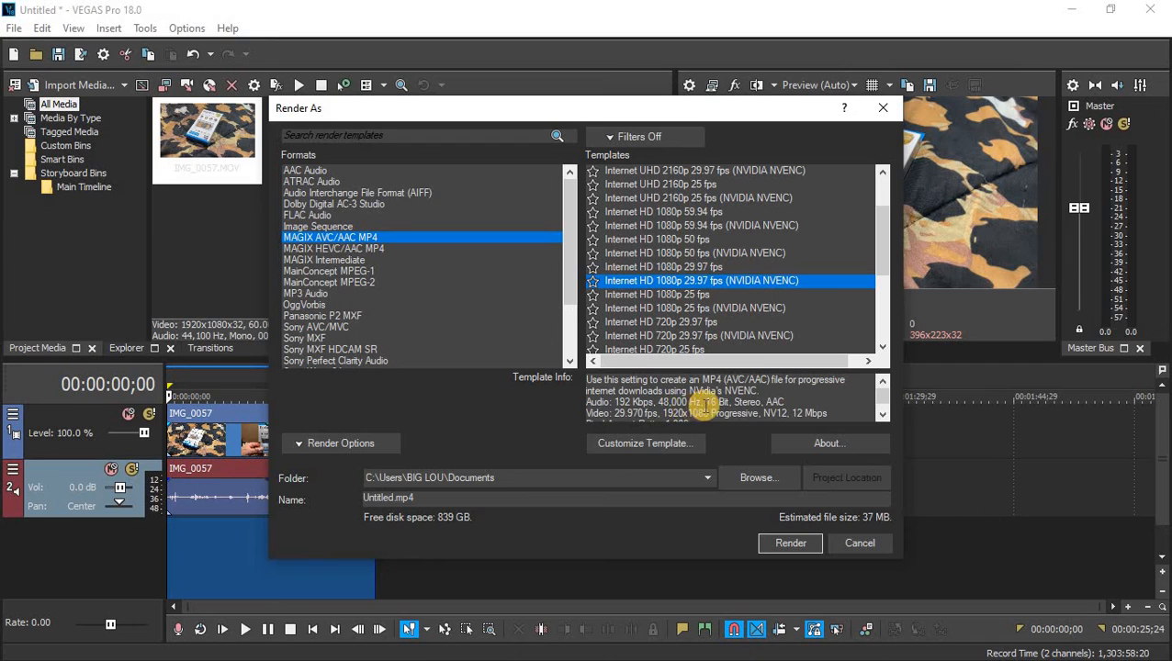
Step: Select the BEST 4K render template and compare it with the Internet HD and UHD templates
scroll(827, 310, "down", 1)
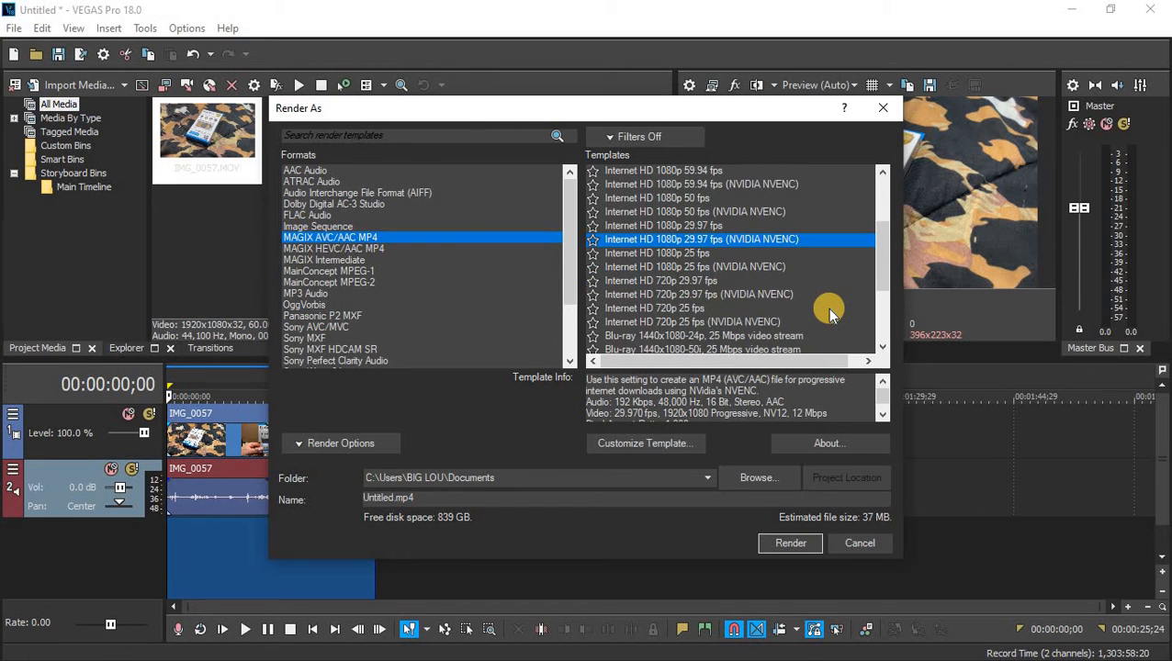
scroll(826, 309, "down", 5)
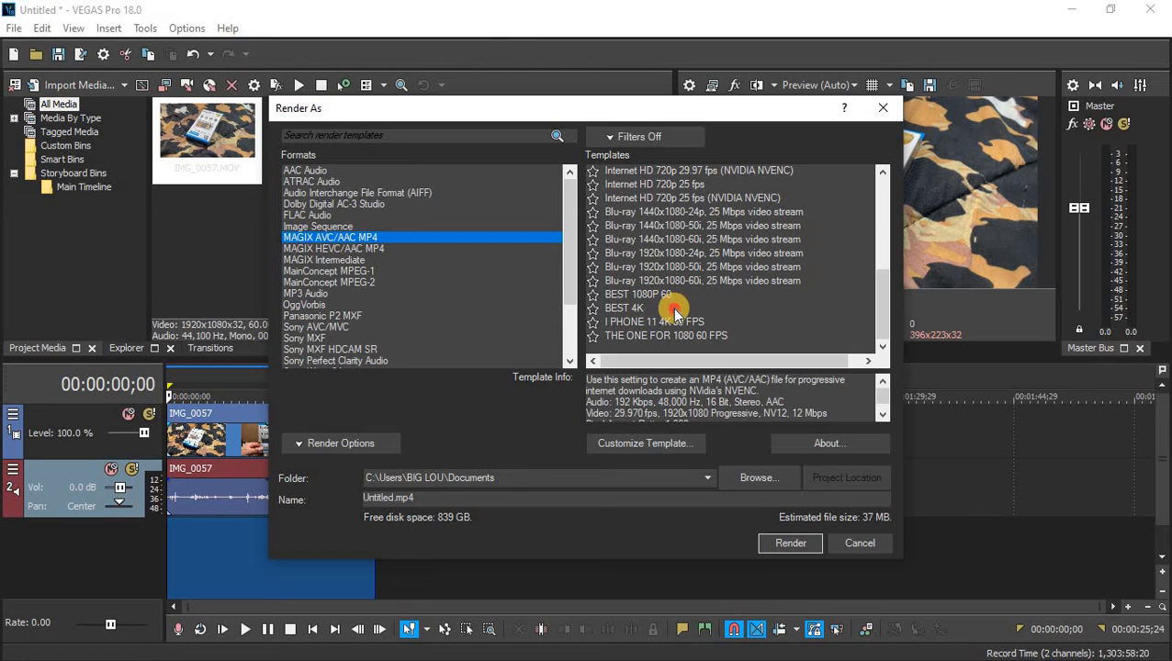
left_click(675, 311)
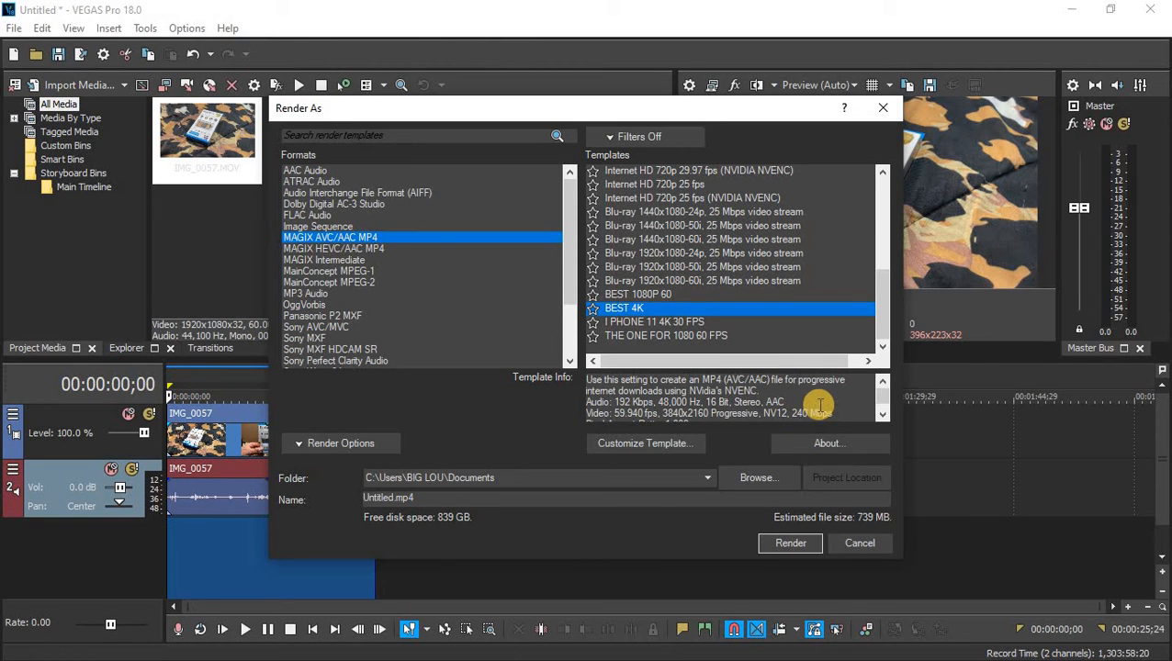
scroll(804, 278, "up", 4)
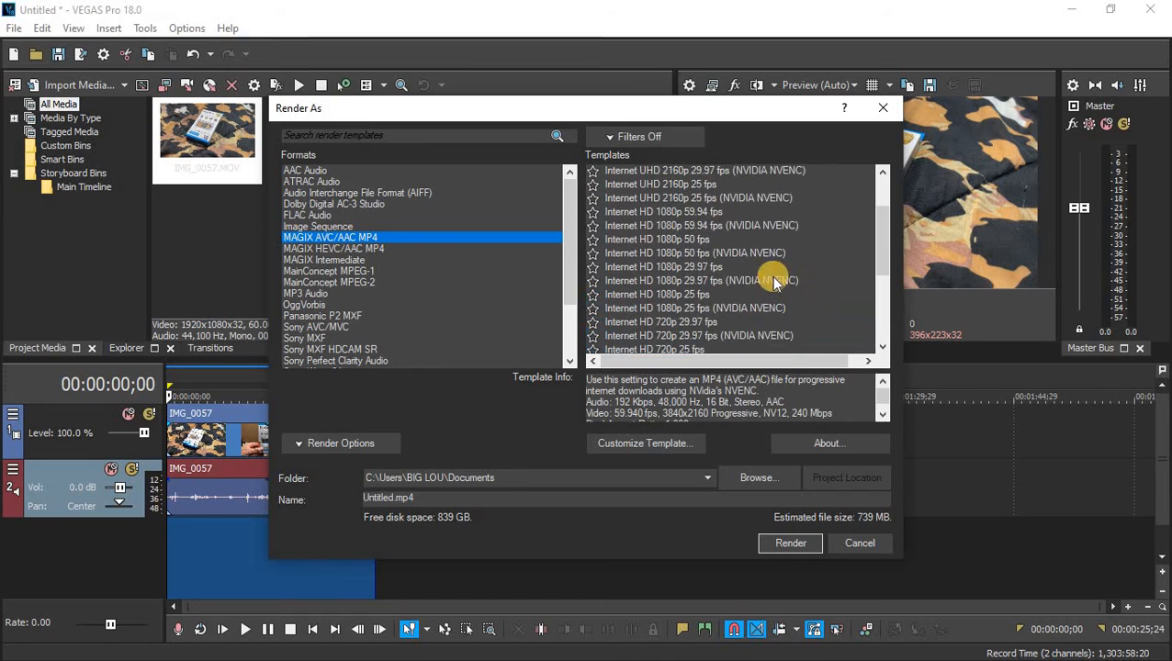
scroll(771, 276, "up", 2)
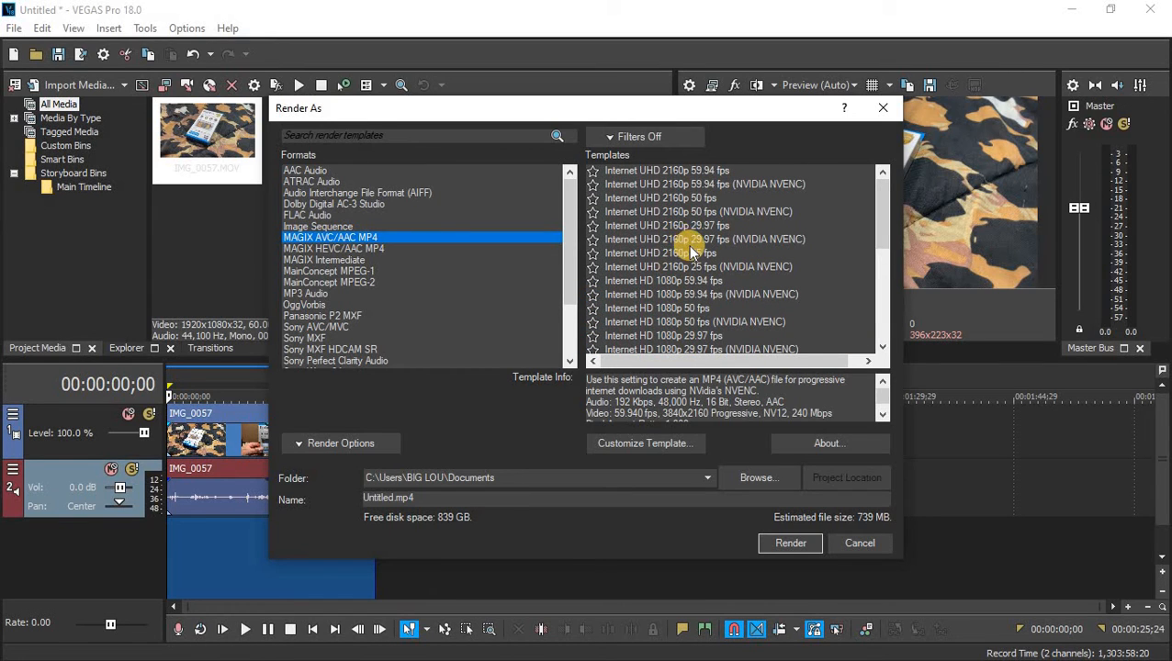
Step: Compare the UHD 2160p NVIDIA NVENC templates, and select the THE ONE FOR 1080 60 FPS template and mark it as a favorite
left_click(693, 241)
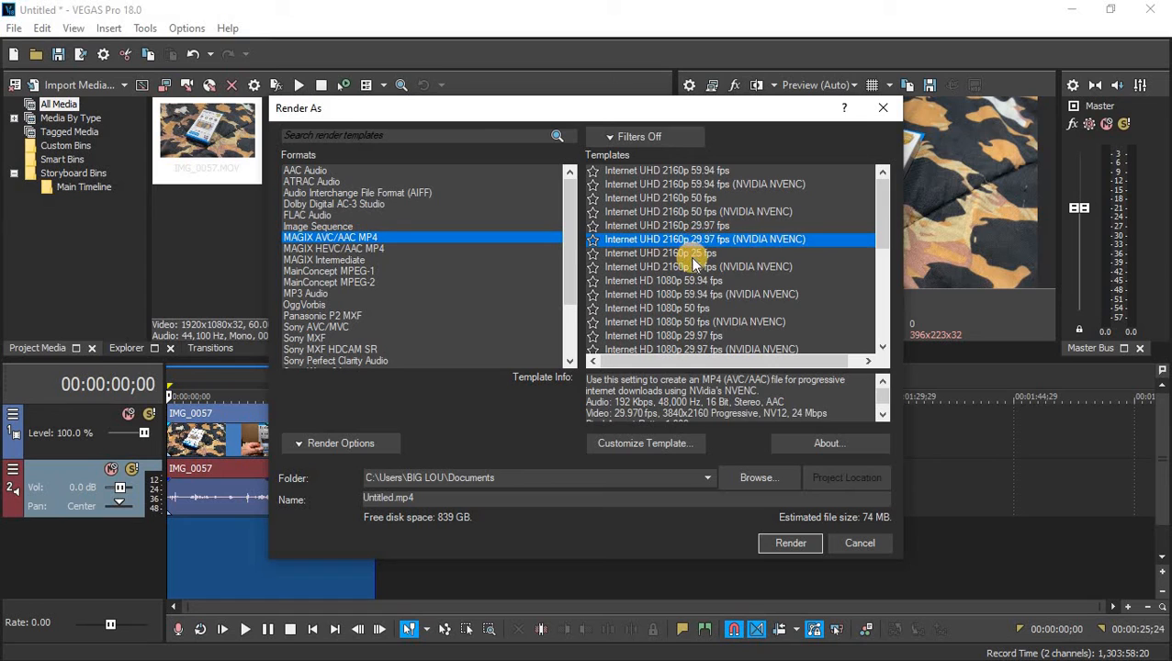
left_click(688, 266)
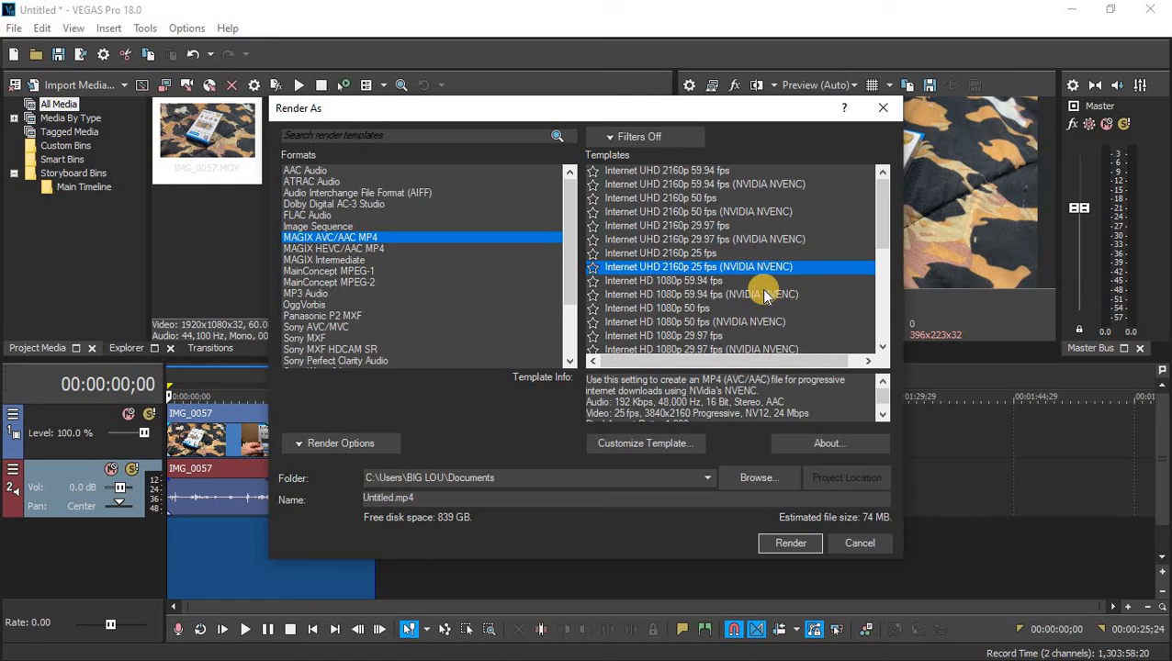
scroll(760, 289, "down", 6)
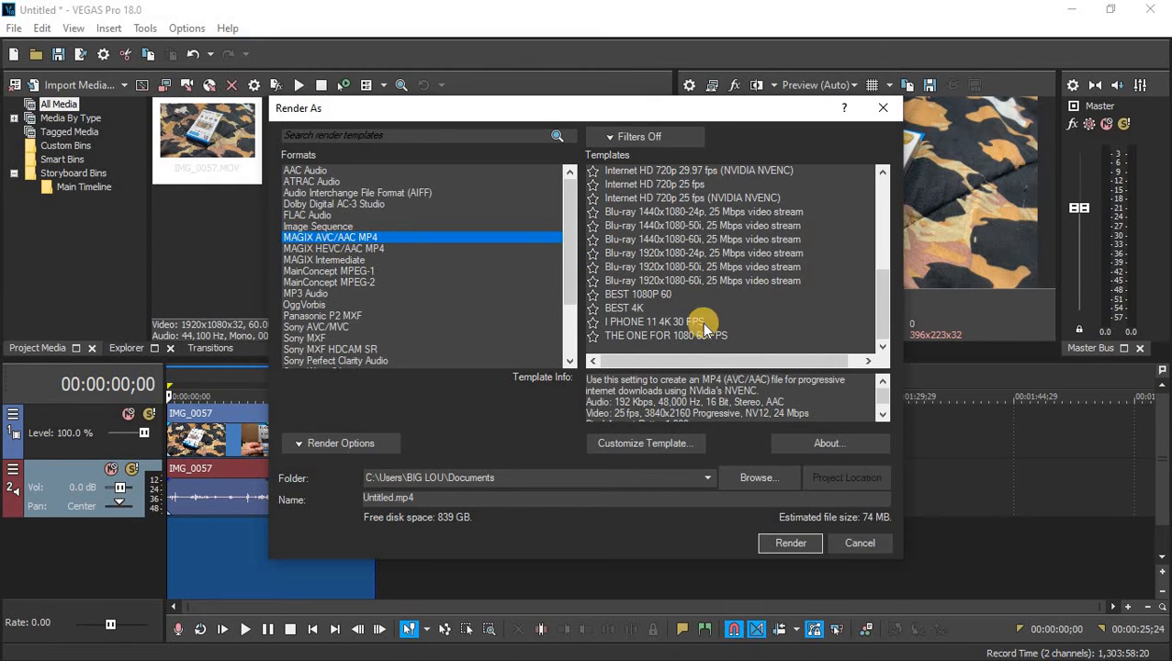
left_click(642, 338)
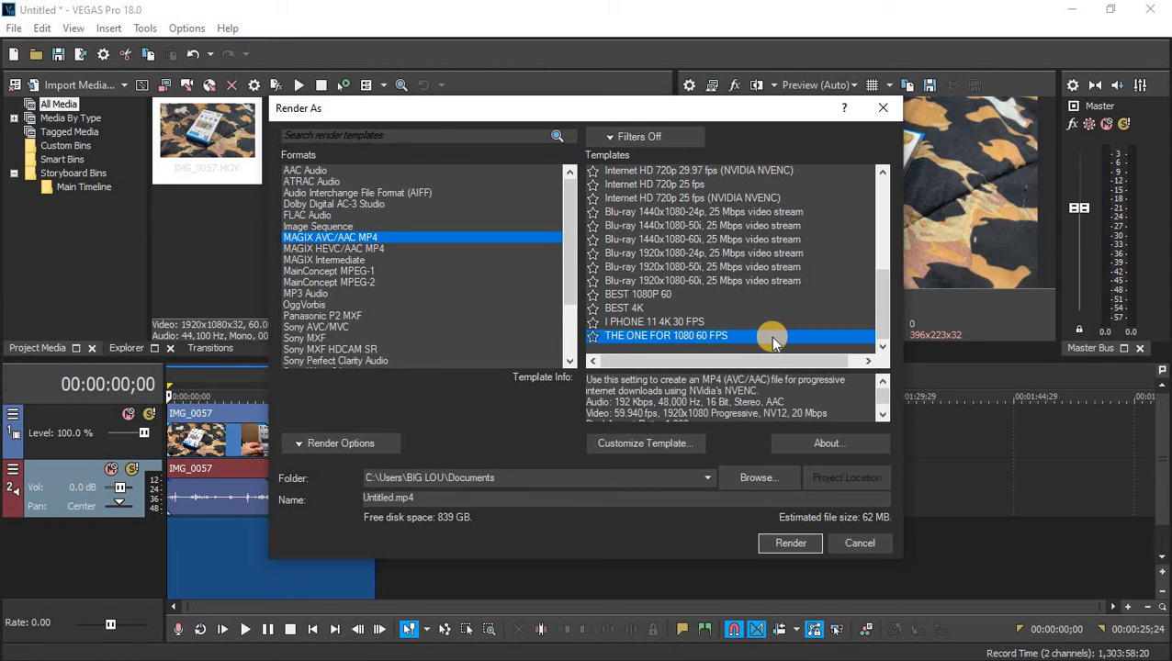
left_click(593, 336)
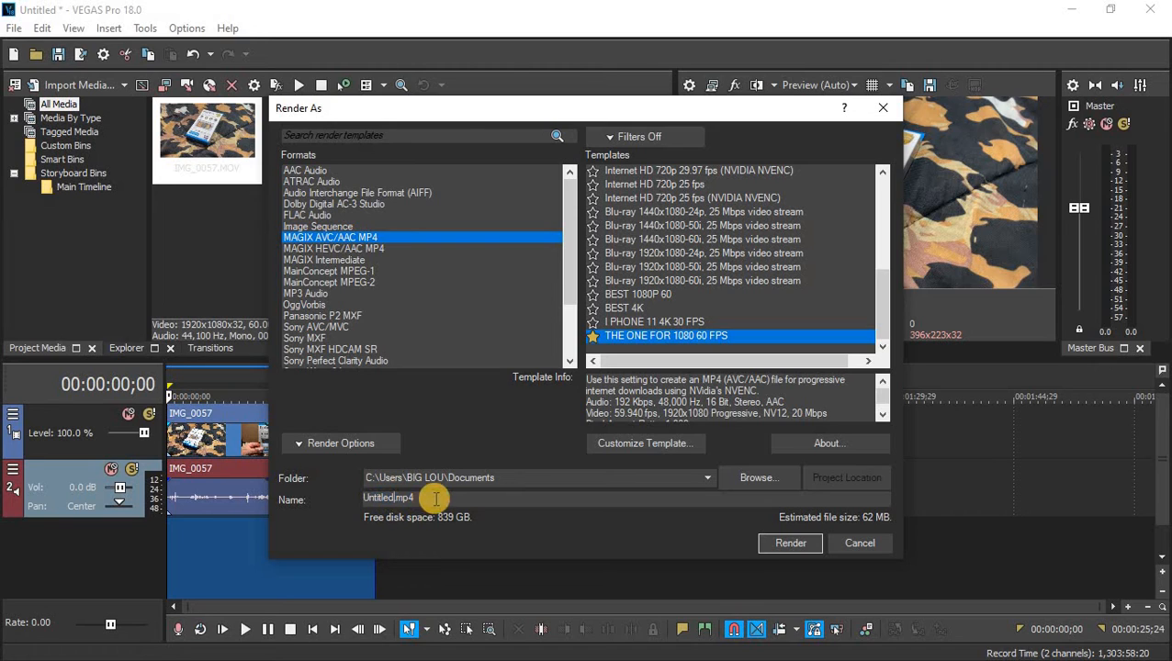
Step: Name the render output file TEST.mp4
key("BackSpace")
key("BackSpace")
key("BackSpace")
key("BackSpace")
key("BackSpace")
key("BackSpace")
key("BackSpace")
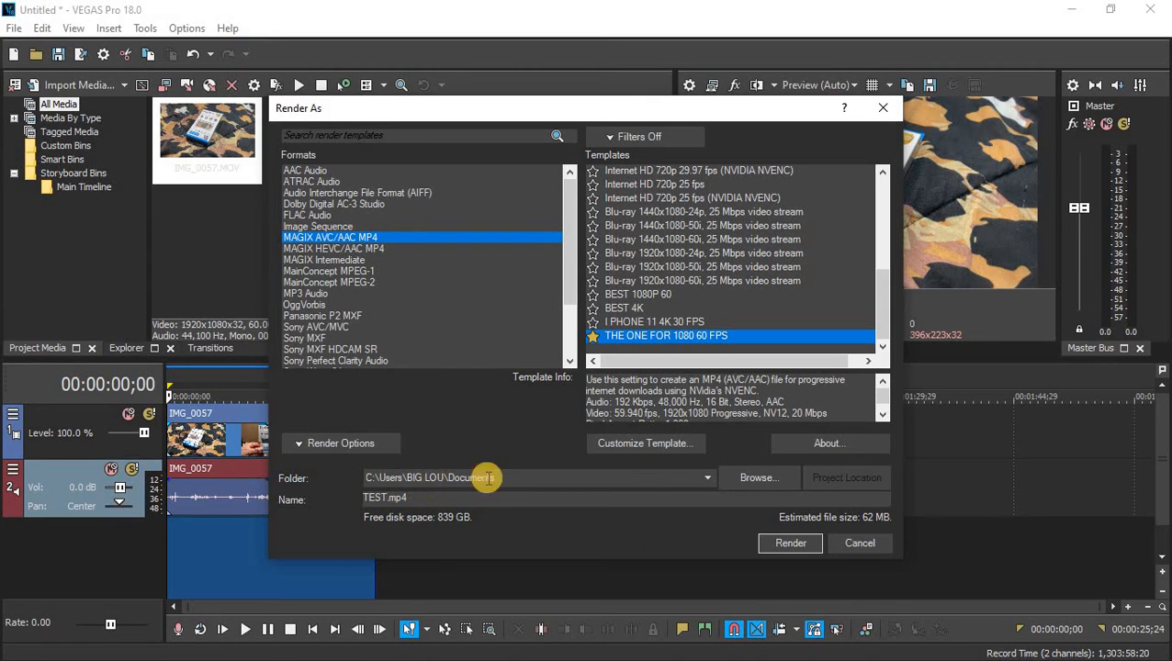
Step: Set the render destination to the NEW RAW VIDS folder on Local Disk (G:)
left_click(746, 480)
left_click(317, 366)
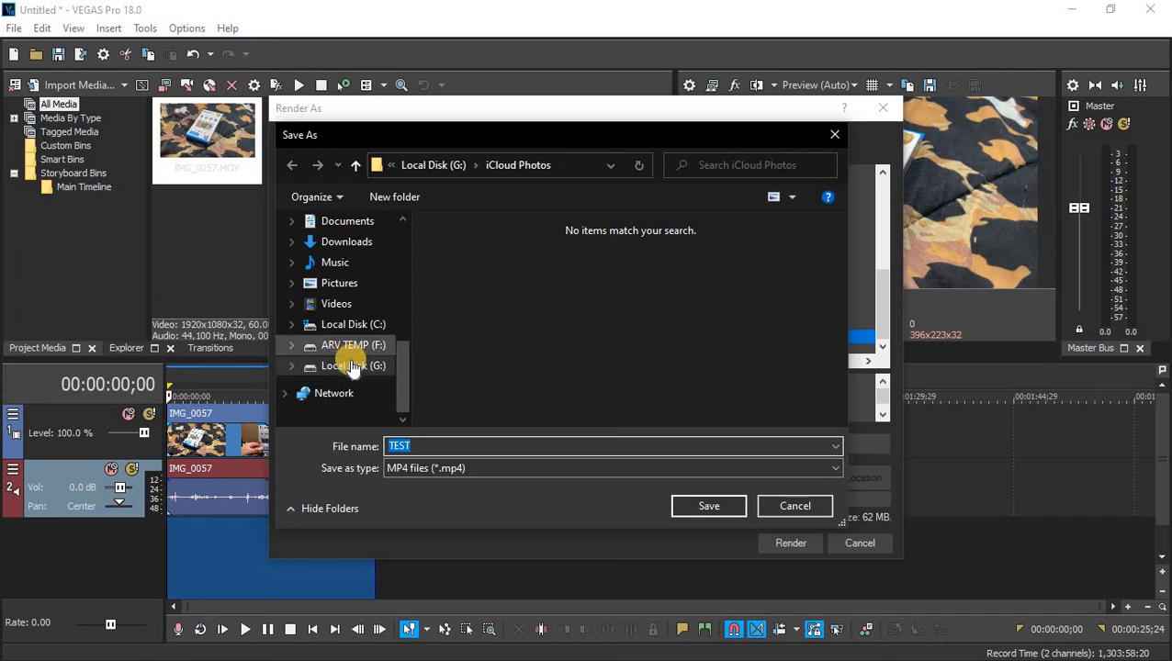
left_click(352, 368)
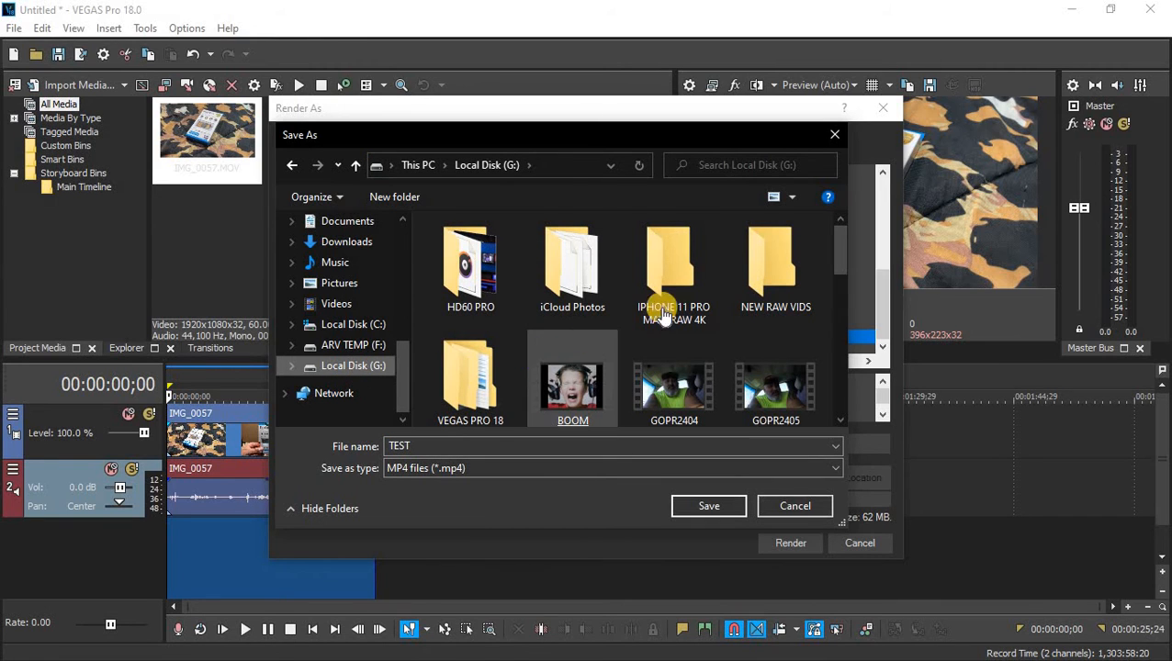
left_click(777, 289)
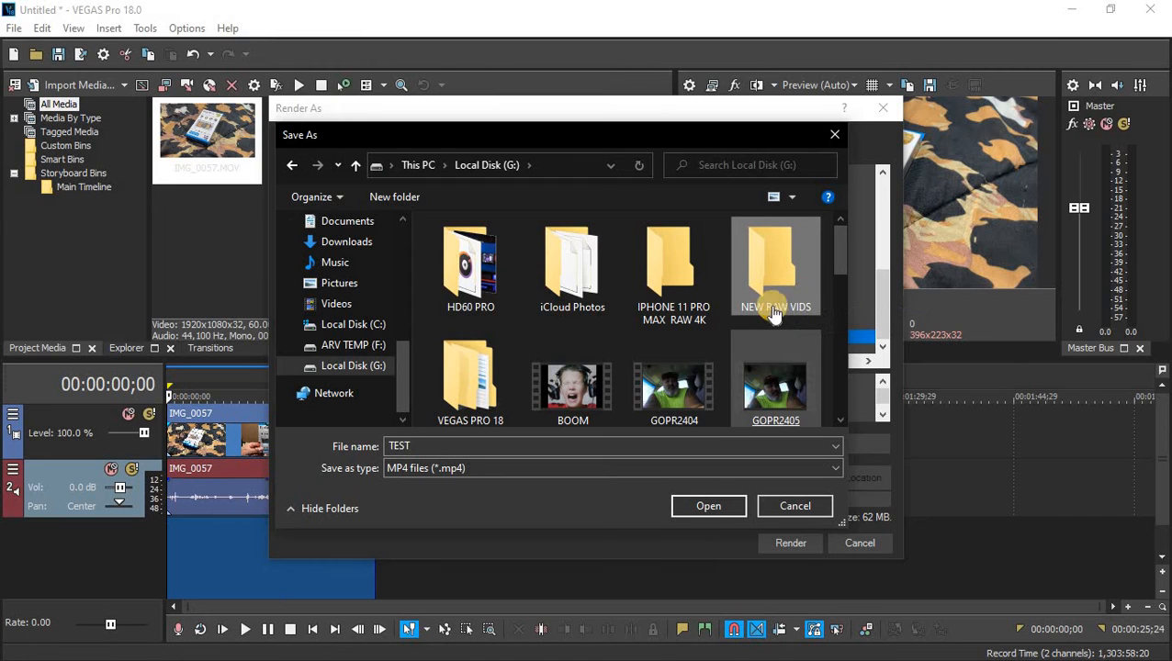
double_click(771, 290)
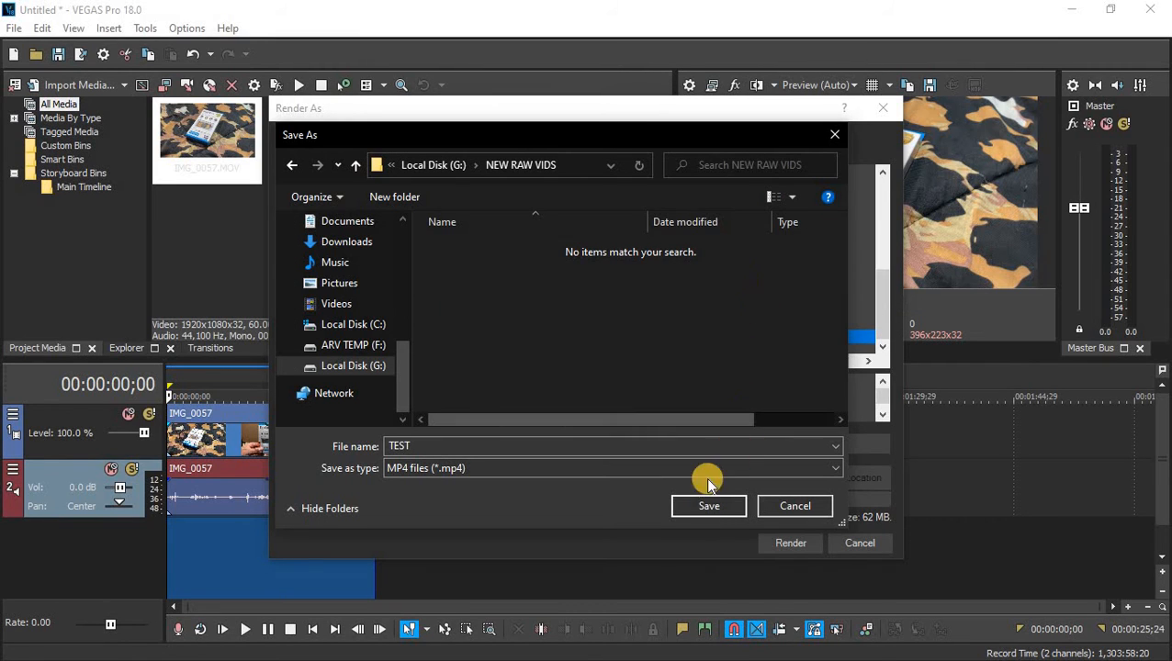
left_click(696, 506)
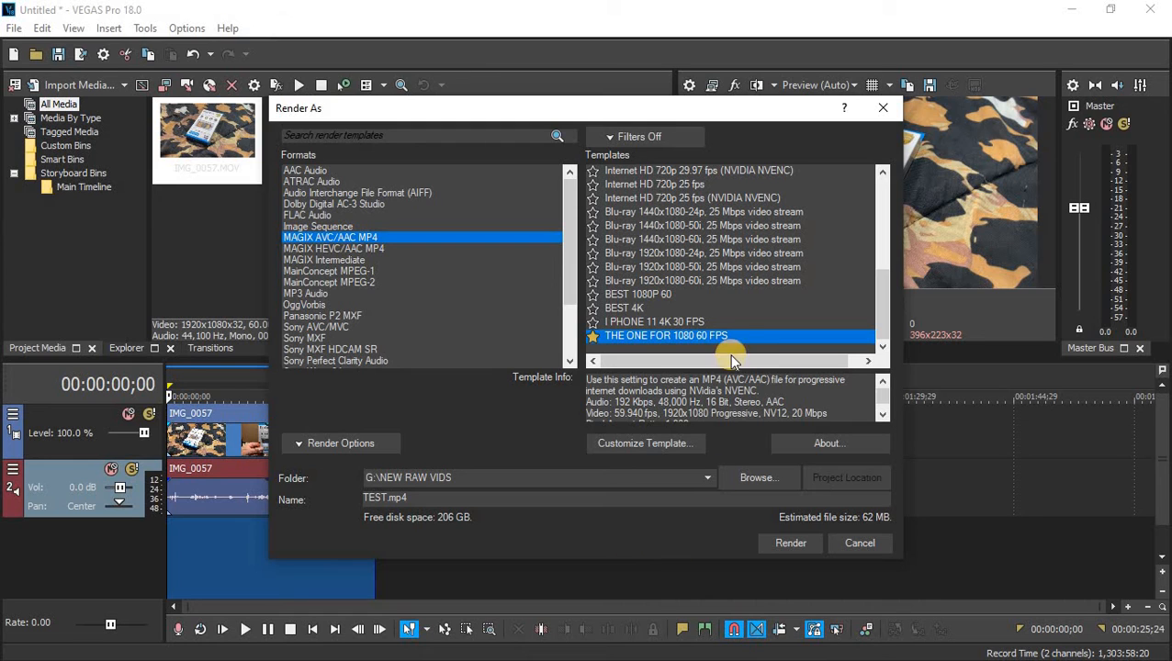
Step: Review the custom video settings of the THE ONE FOR 1080 60 FPS template, save the template and accept the settings
left_click(654, 446)
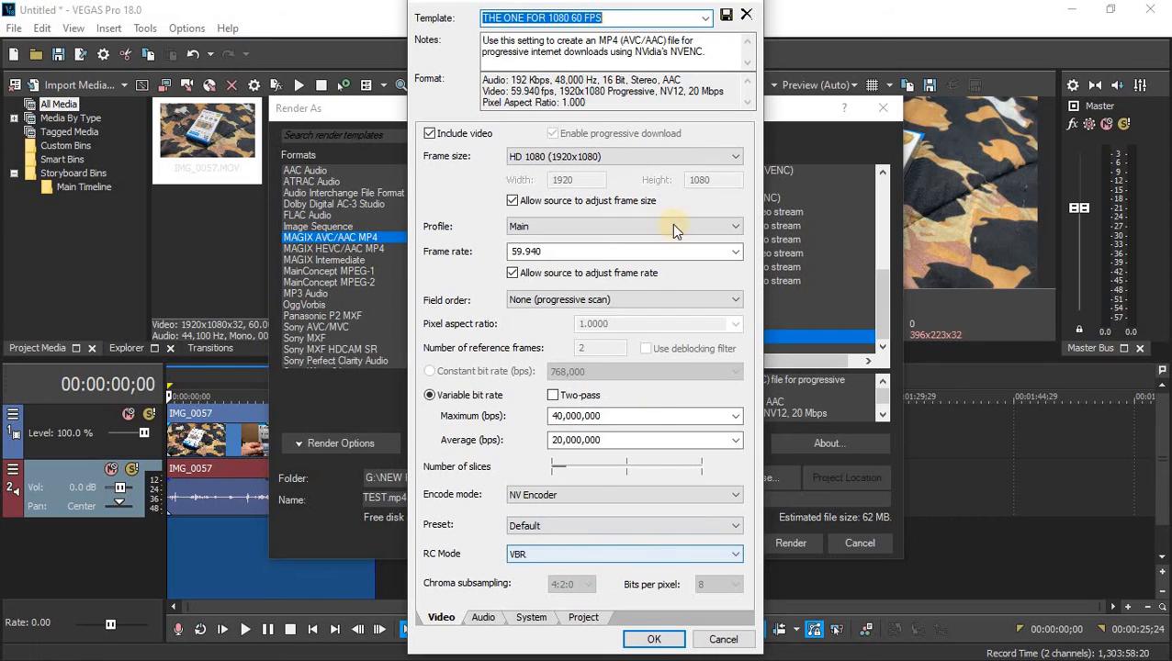
left_click(727, 16)
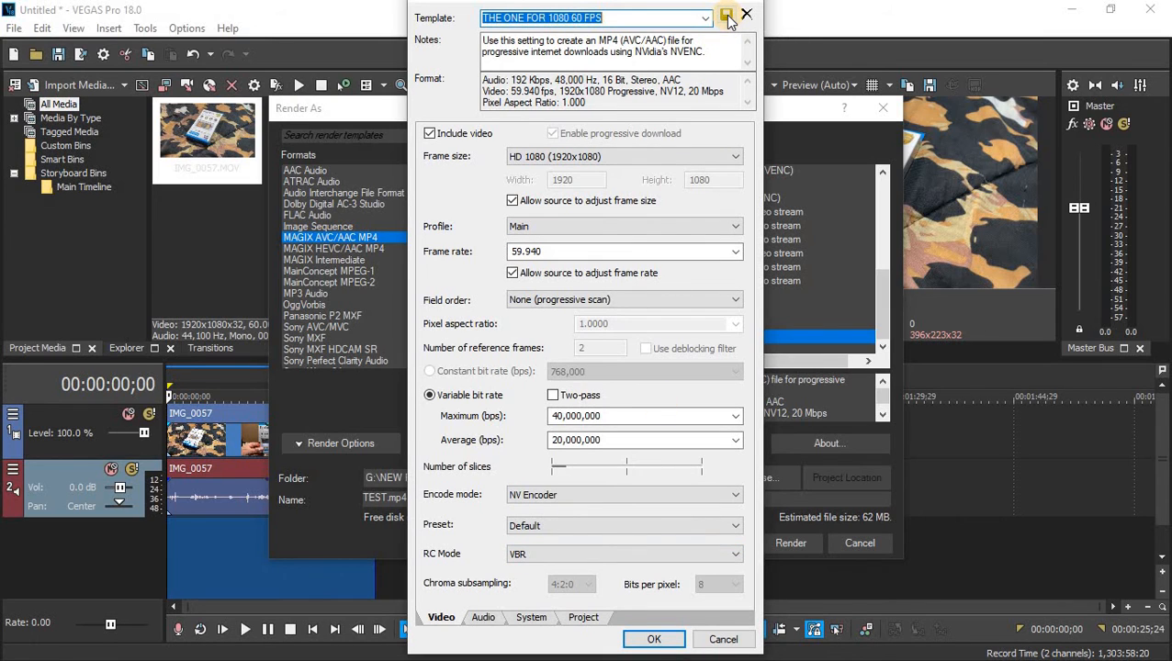
left_click(648, 643)
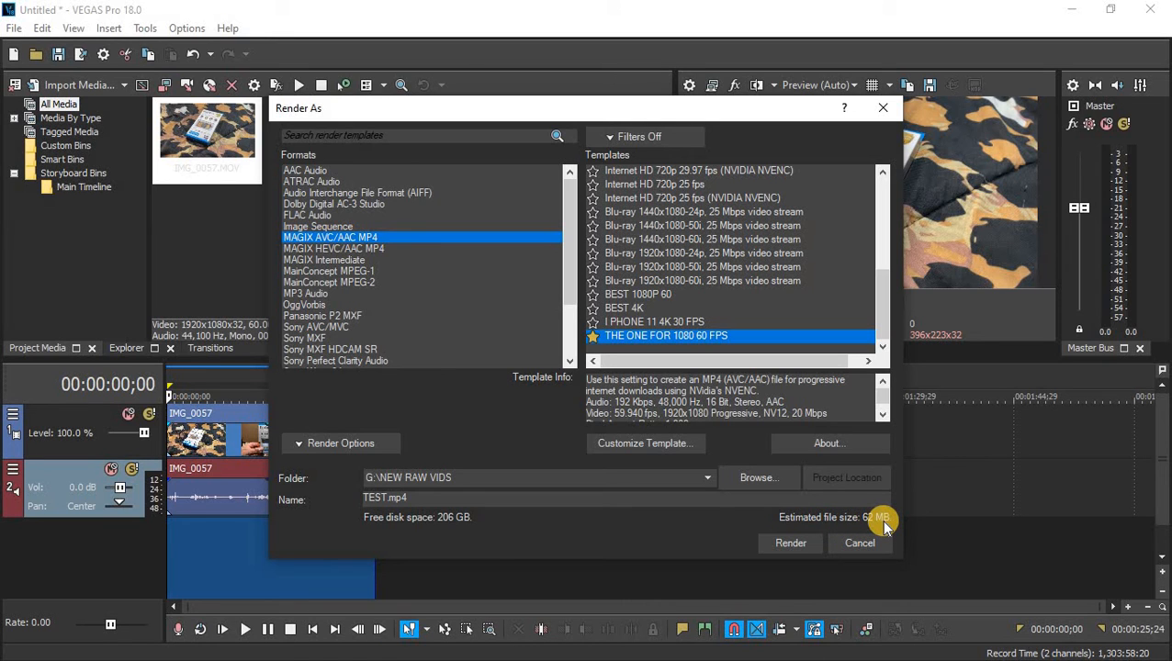
Step: Render the project to TEST.mp4 and close the rendering progress dialog once it is complete
left_click(792, 545)
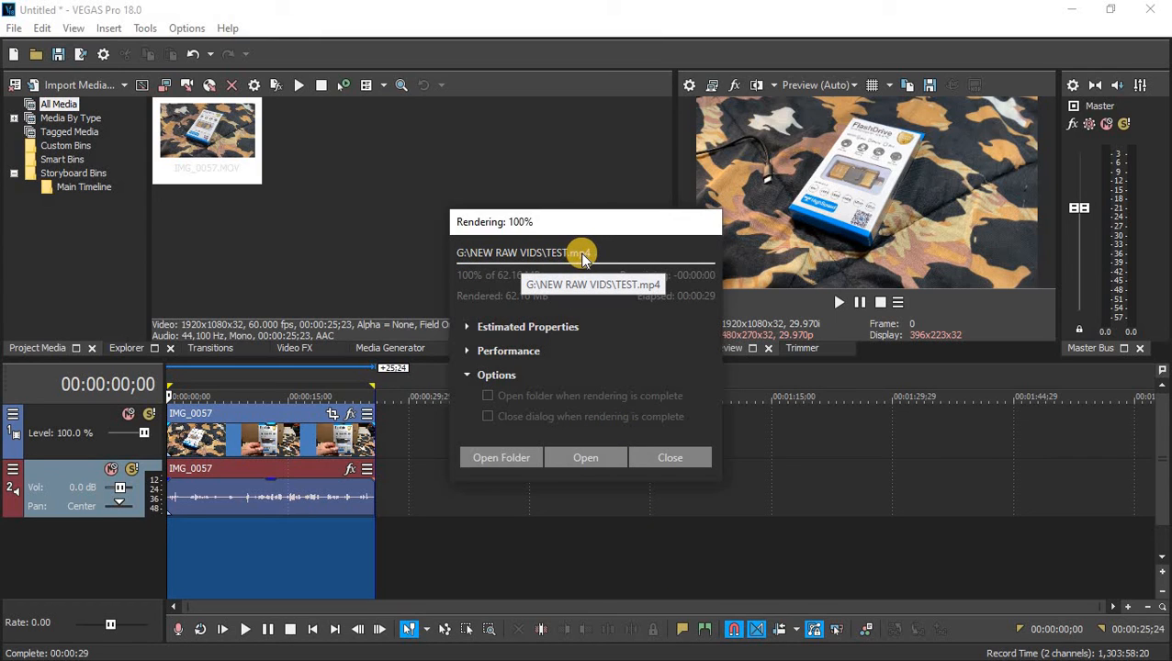
left_click(670, 459)
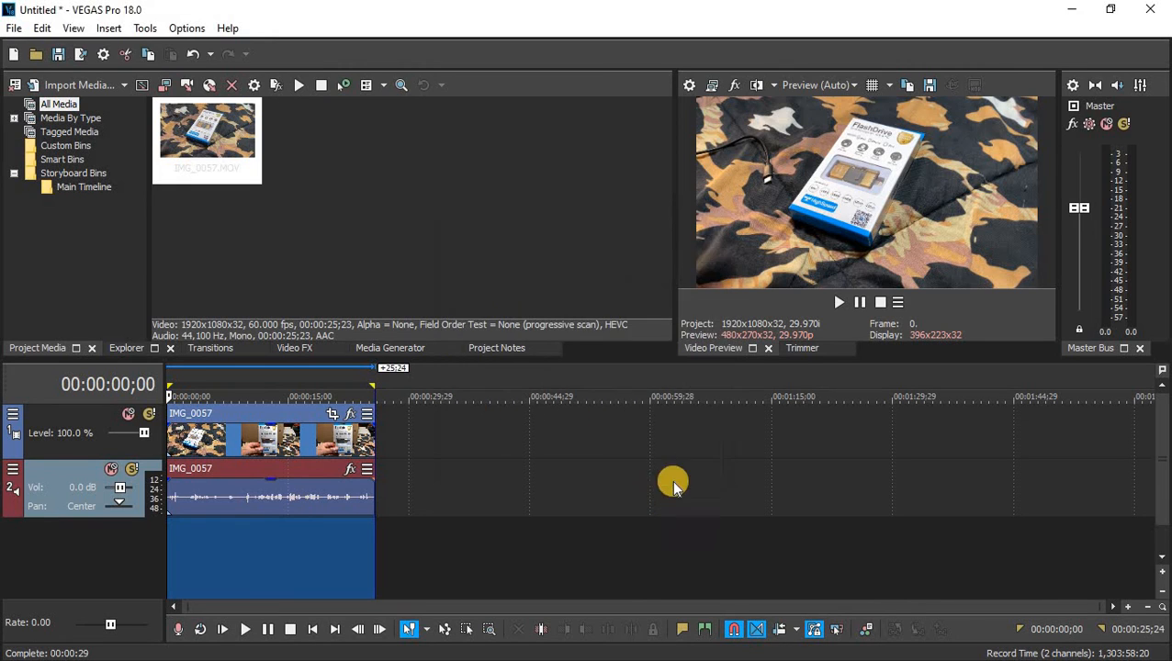
Step: Close VEGAS Pro, saving the project as Untitled in Documents with the source media copied alongside it
left_click(1143, 13)
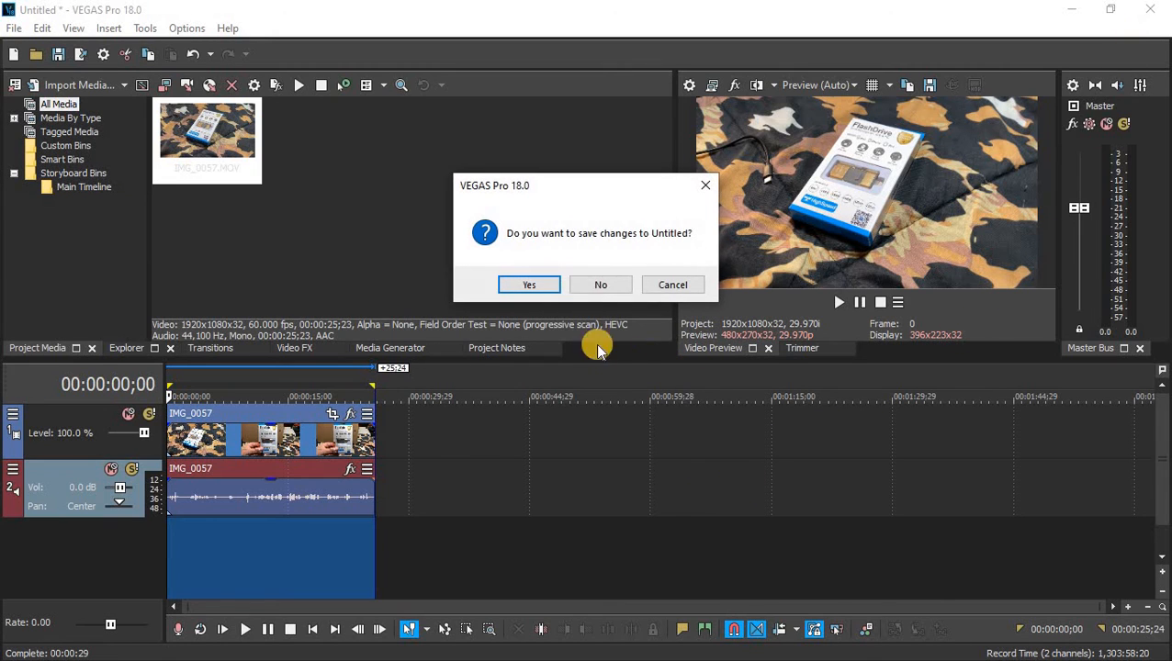
left_click(530, 286)
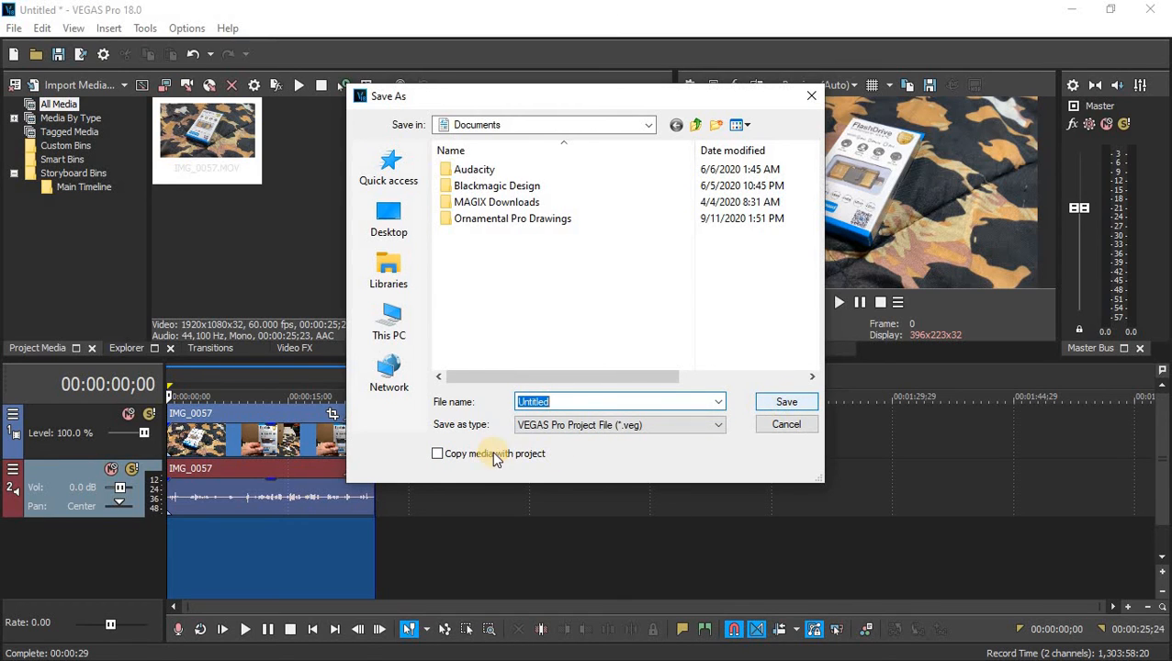
left_click(440, 455)
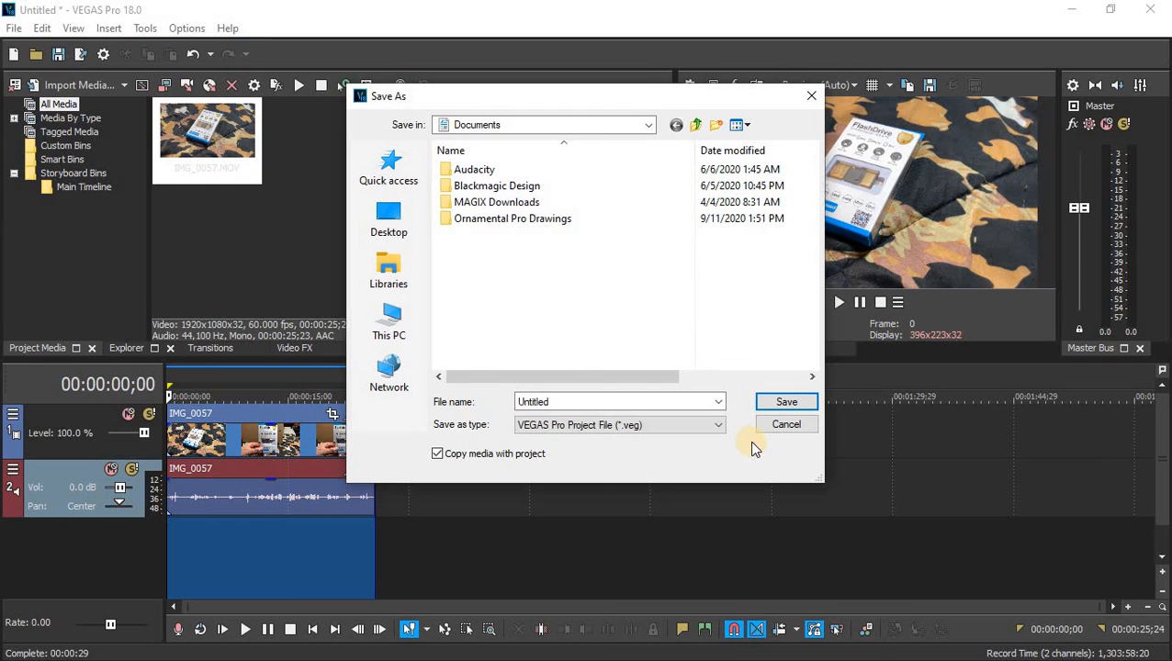
left_click(767, 405)
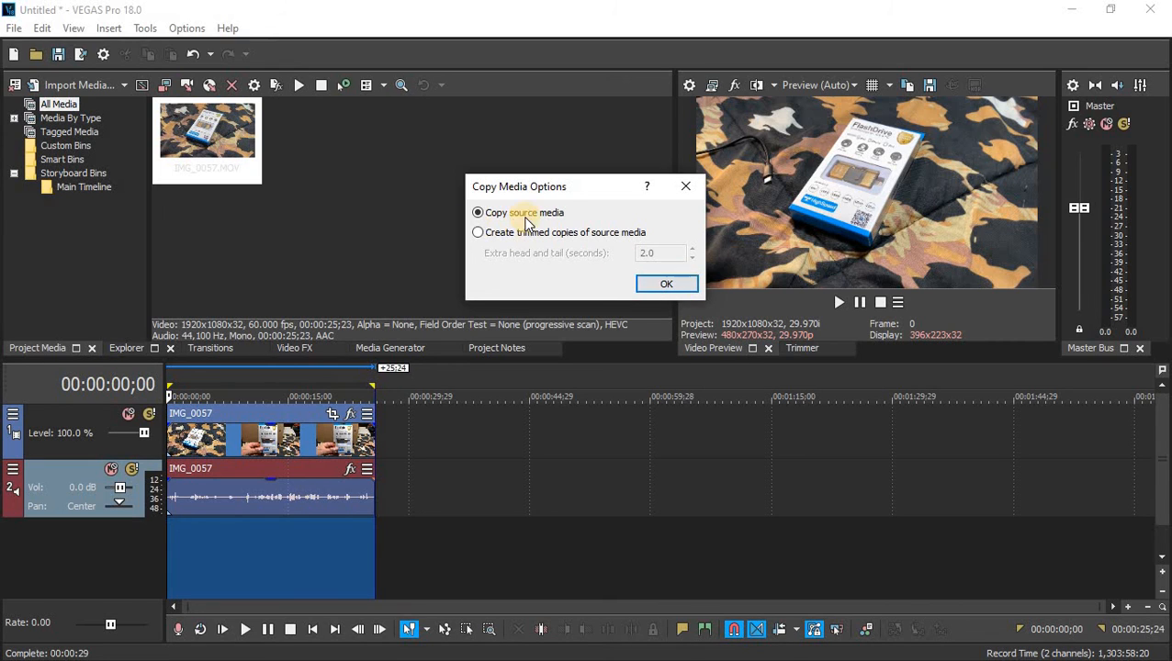
left_click(666, 287)
left_click(666, 287)
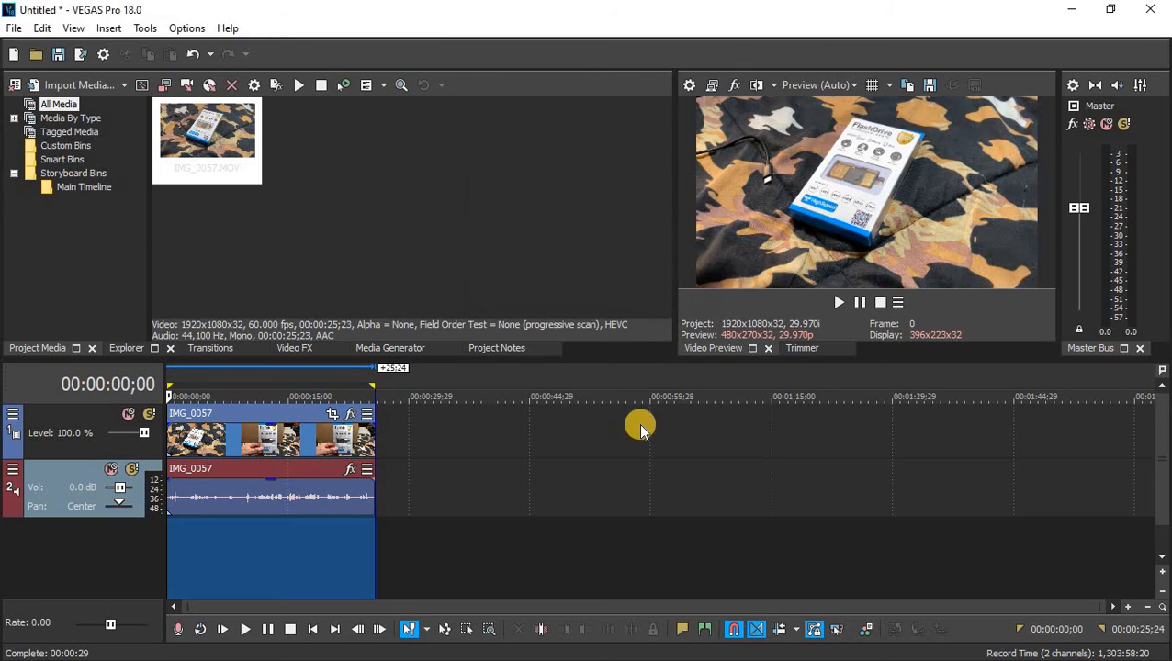
Step: Switch to File Explorer and open the NEW RAW VIDS folder on Local Disk (G:)
key("super+d")
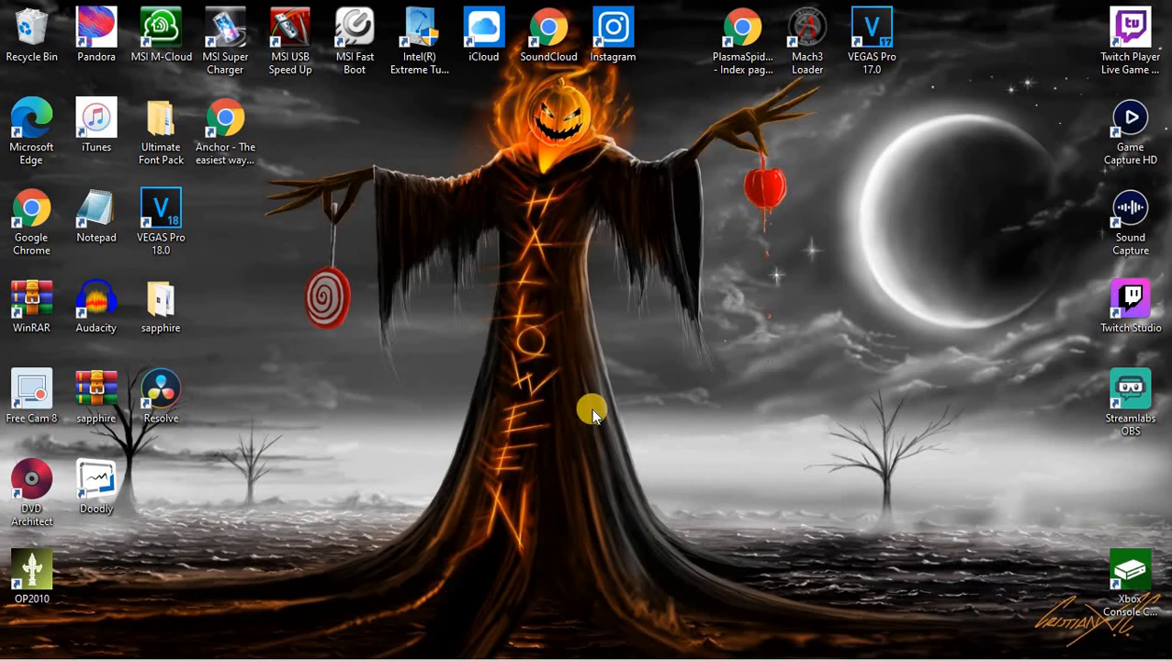
mouse_move(105, 648)
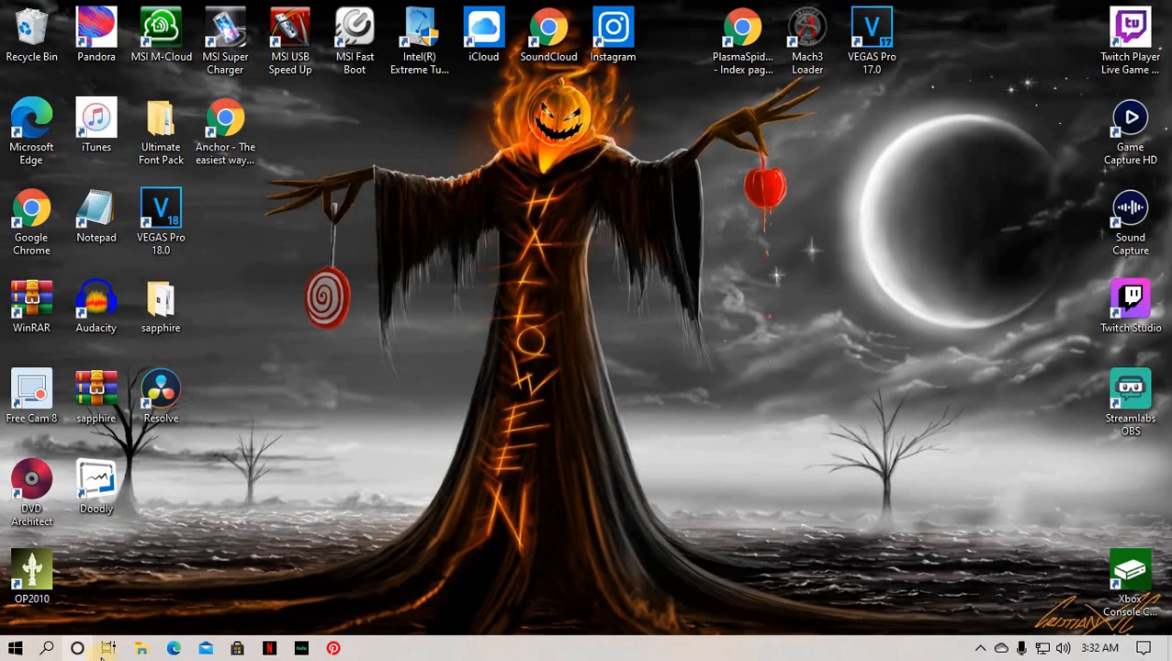
left_click(140, 651)
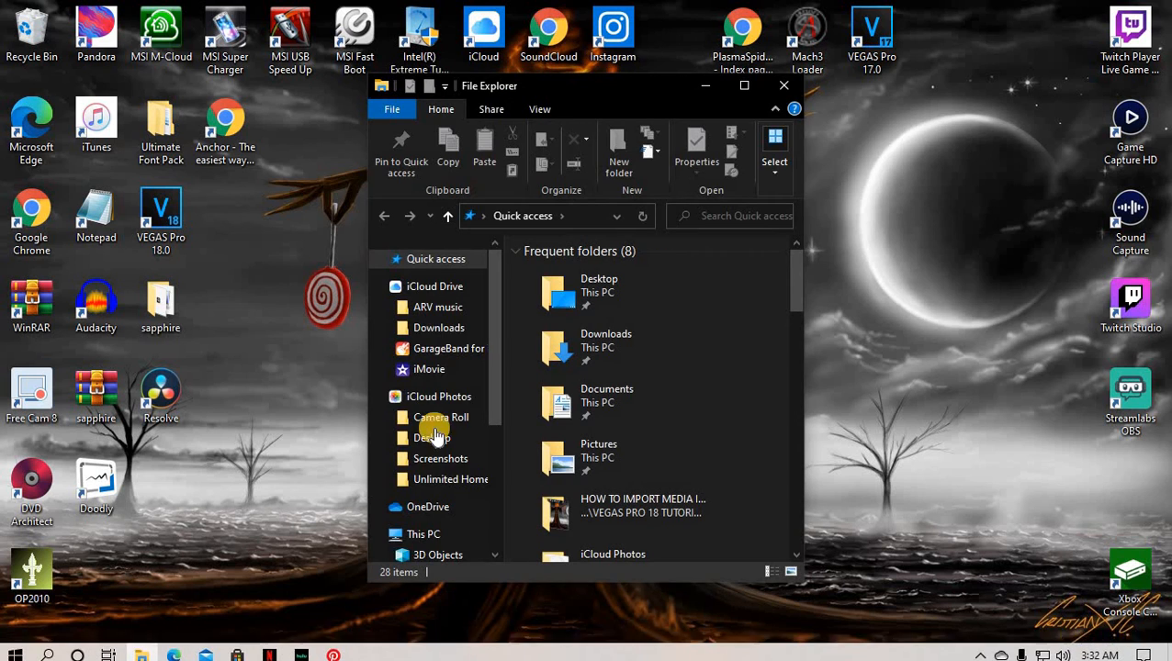
scroll(436, 441, "down", 3)
scroll(430, 533, "down", 2)
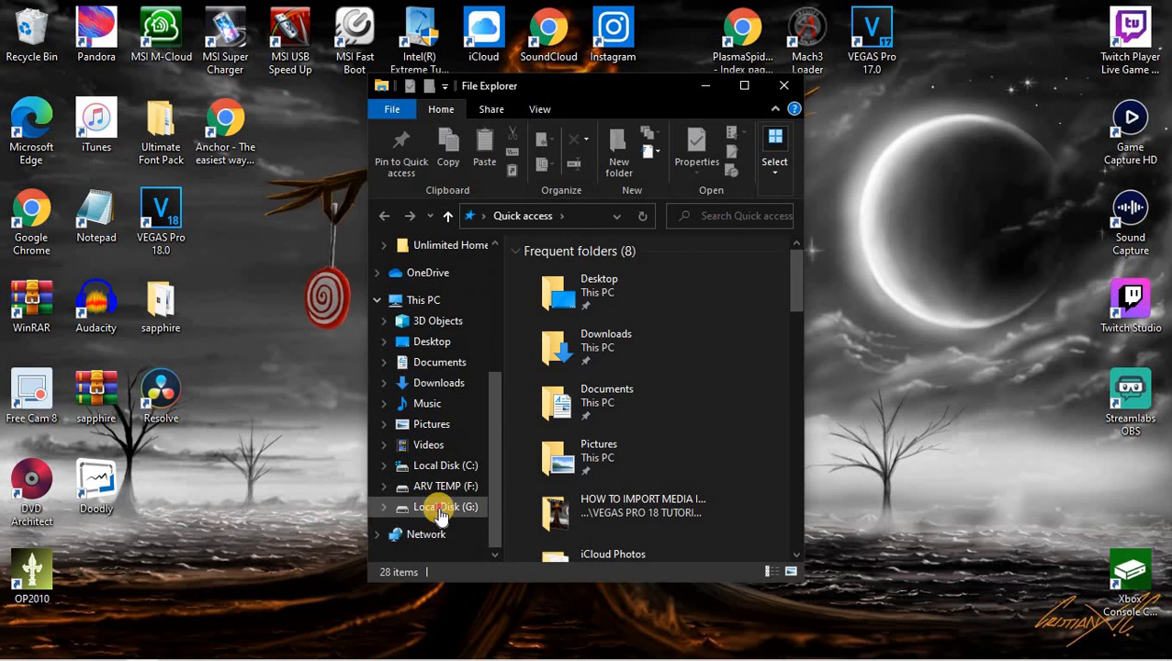
left_click(445, 507)
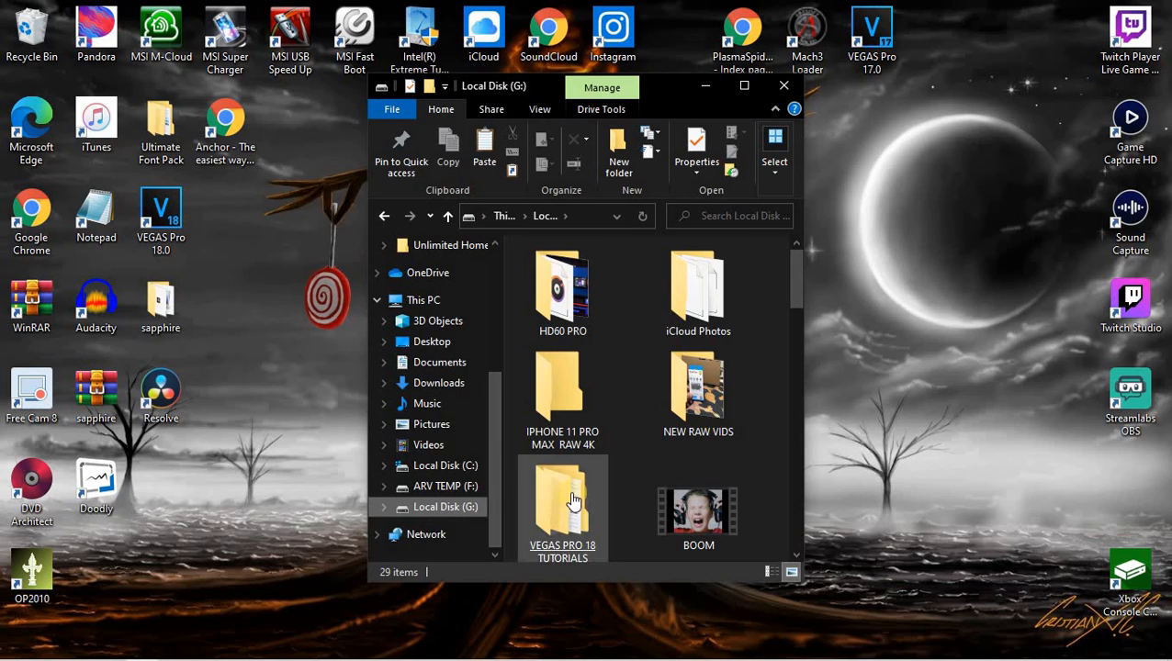
double_click(695, 418)
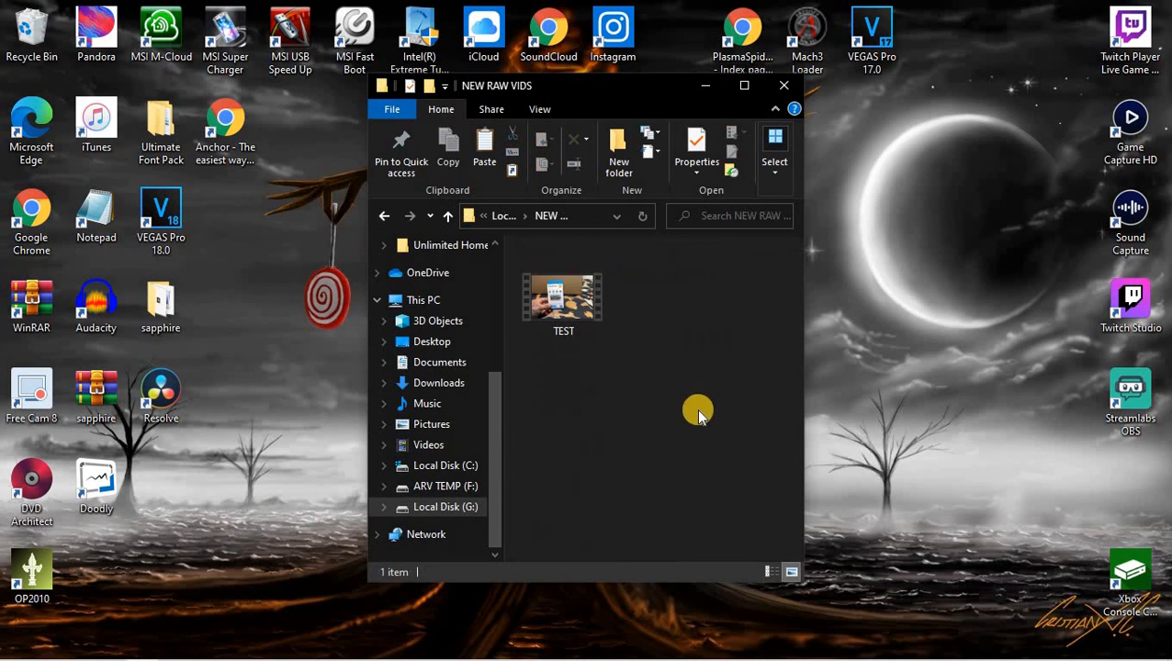
Step: Play the rendered TEST video to check it, and close the player and the File Explorer window
double_click(570, 328)
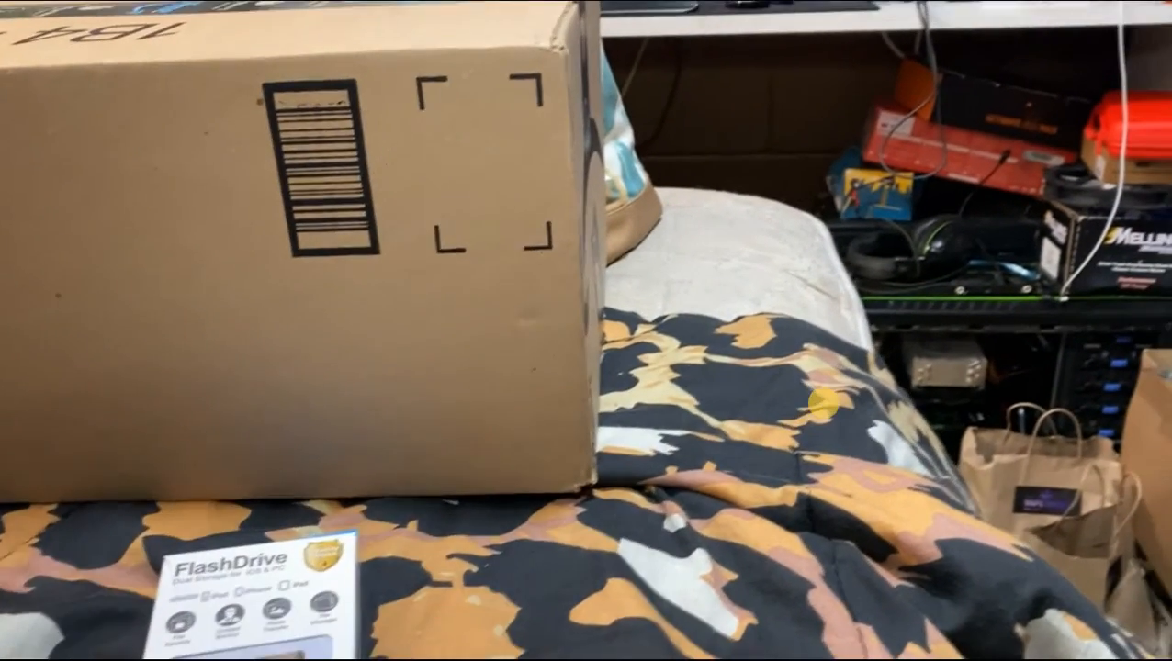
left_click(824, 404)
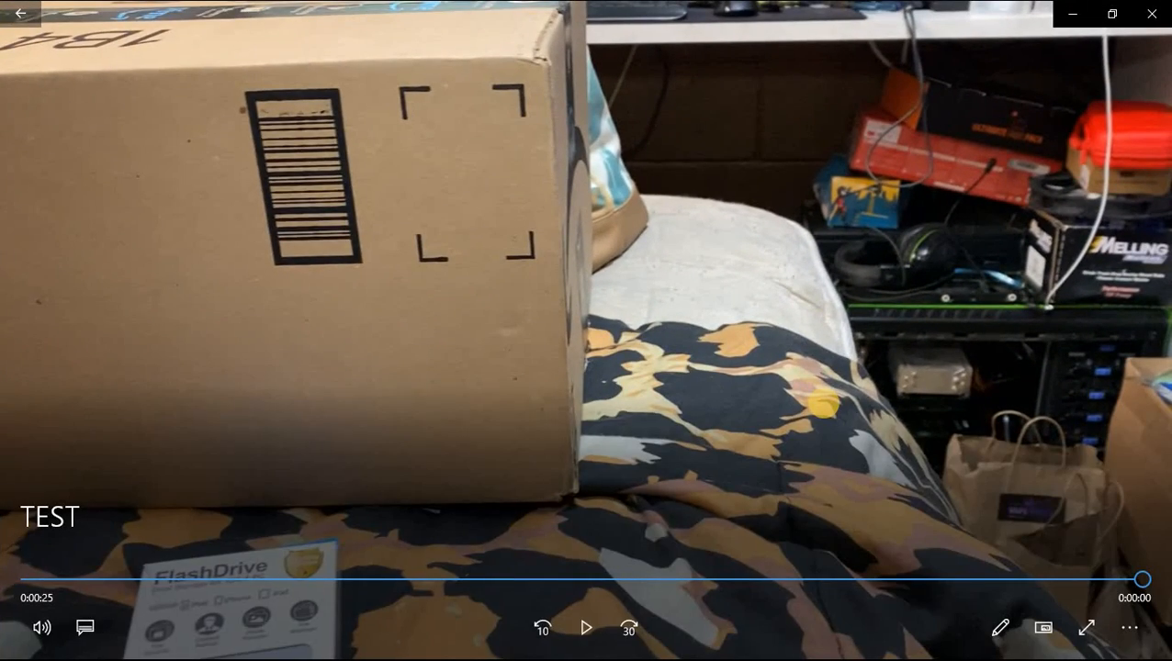
left_click(1151, 14)
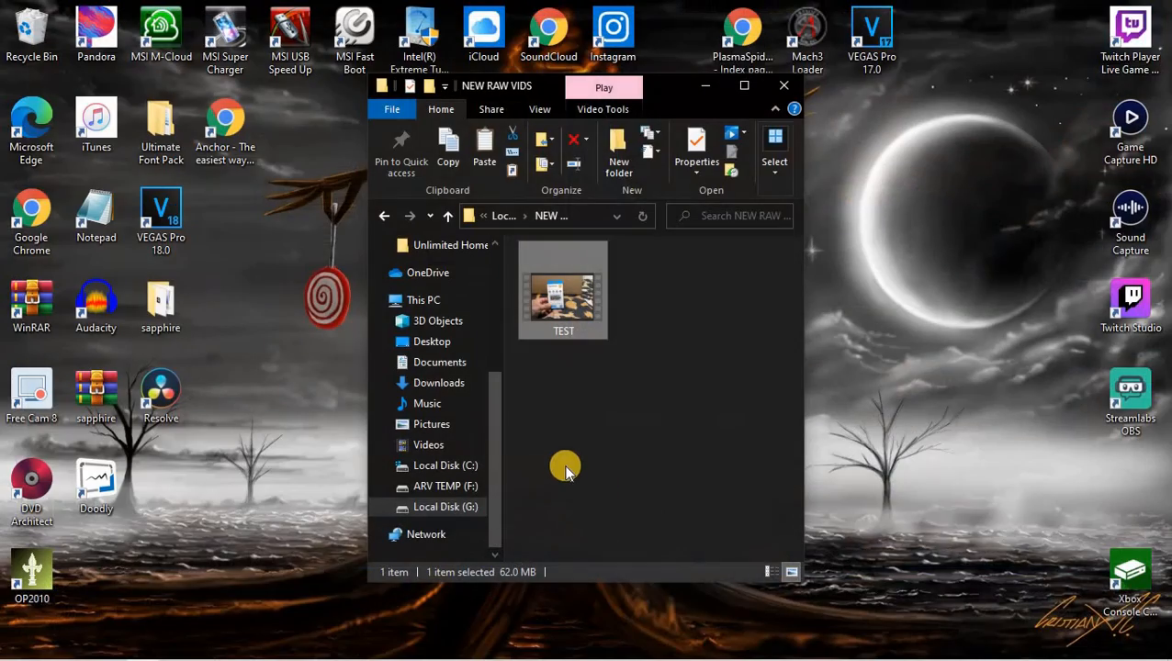
left_click(780, 85)
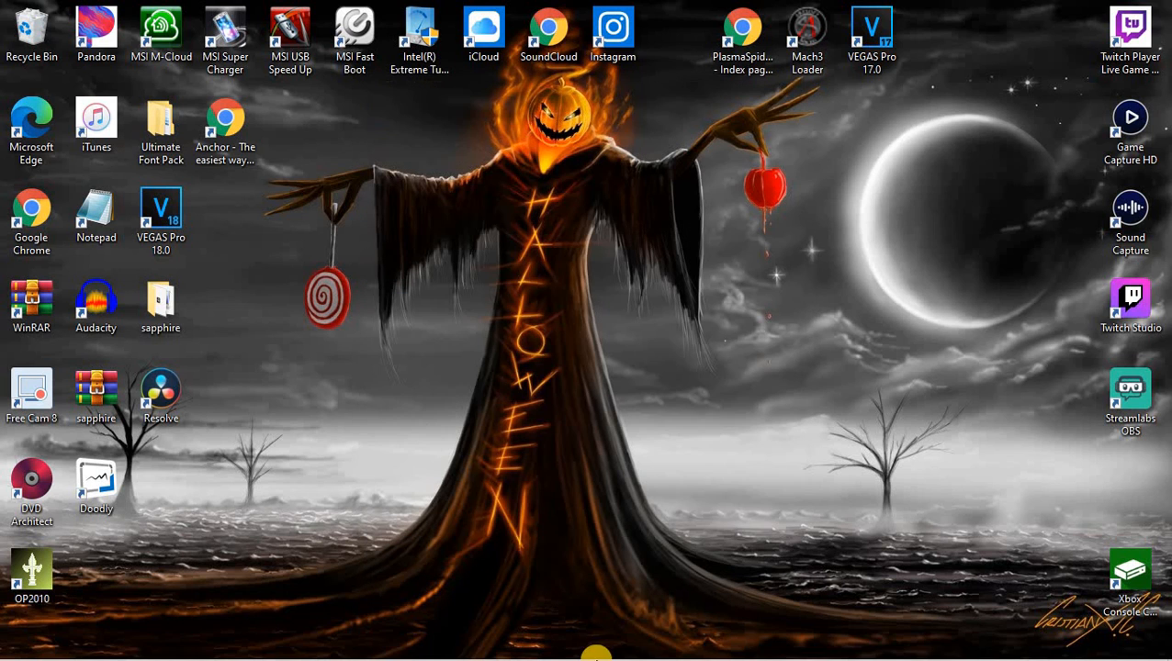
mouse_move(595, 654)
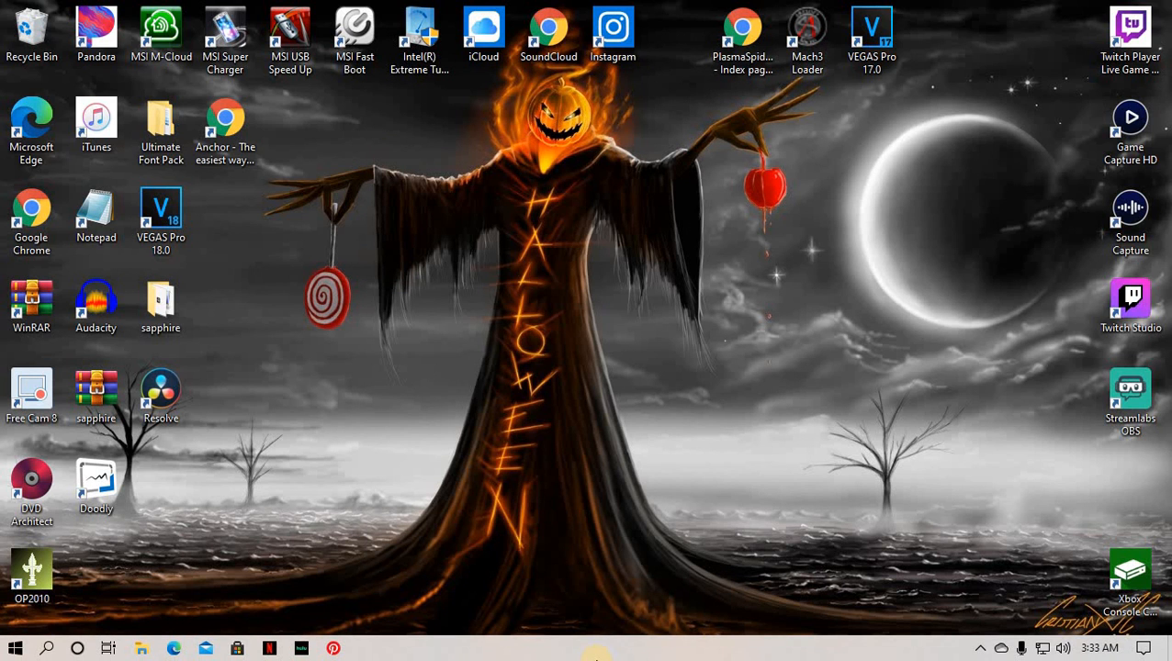